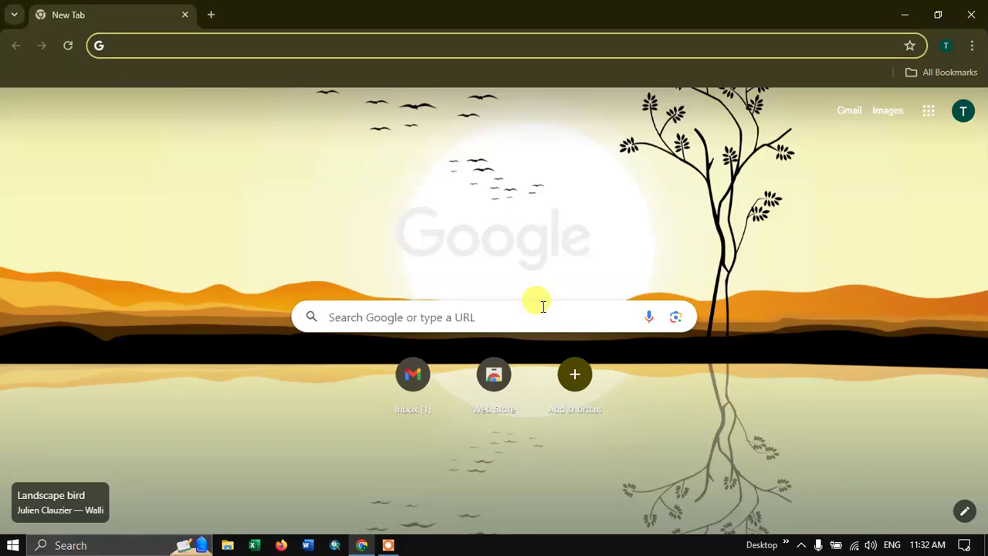
Search Google for bhoonidhi and open the Bhoonidhi Home website
left_click(480, 317)
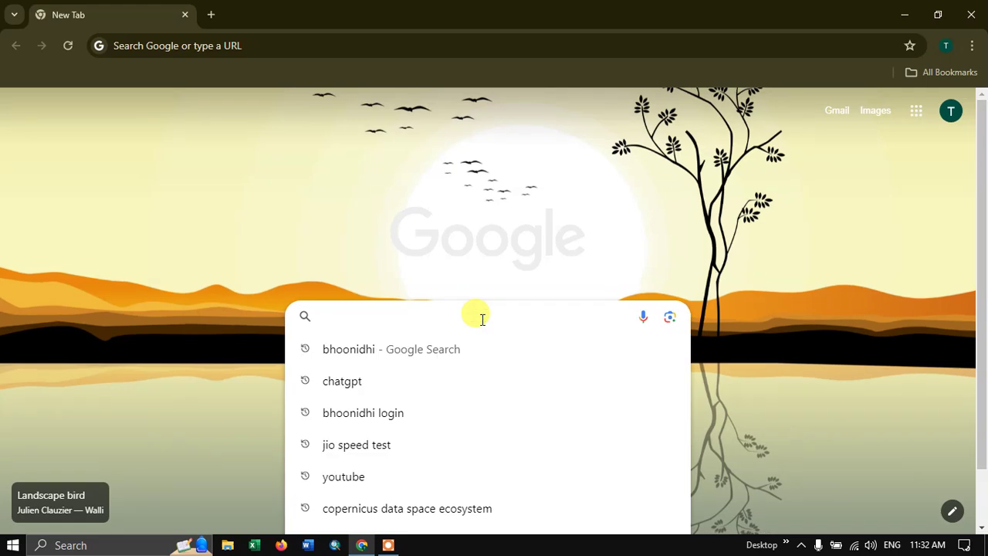
left_click(367, 355)
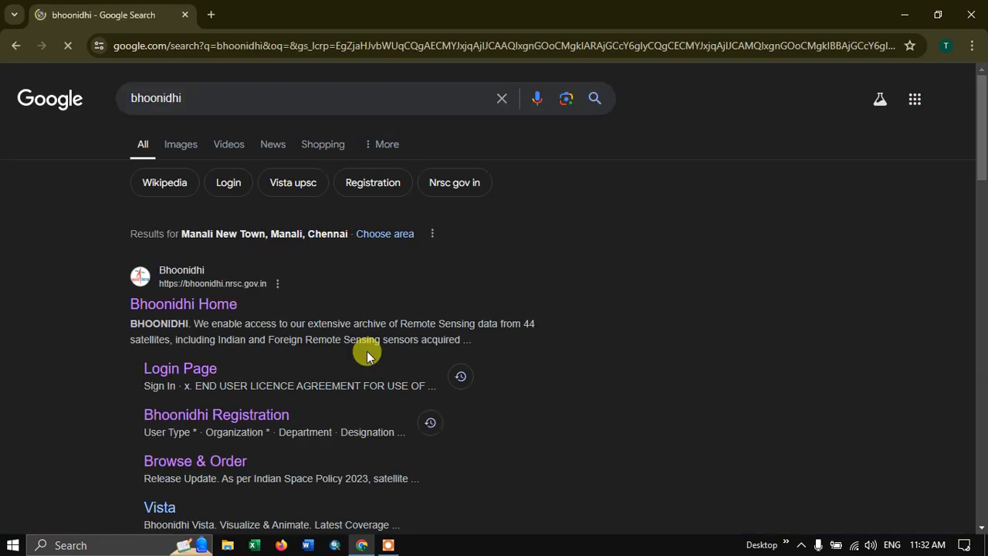
scroll(298, 297, "down", 1)
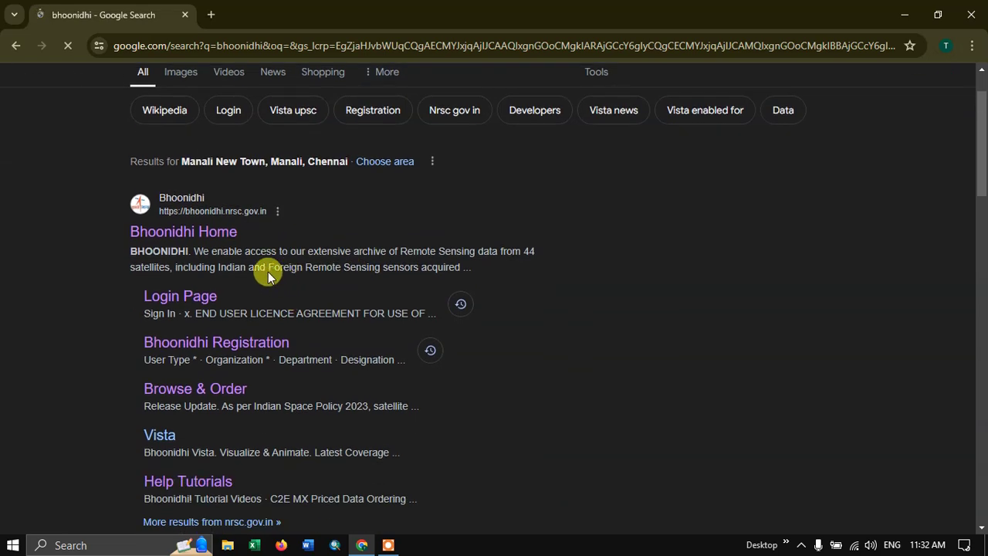
left_click(206, 233)
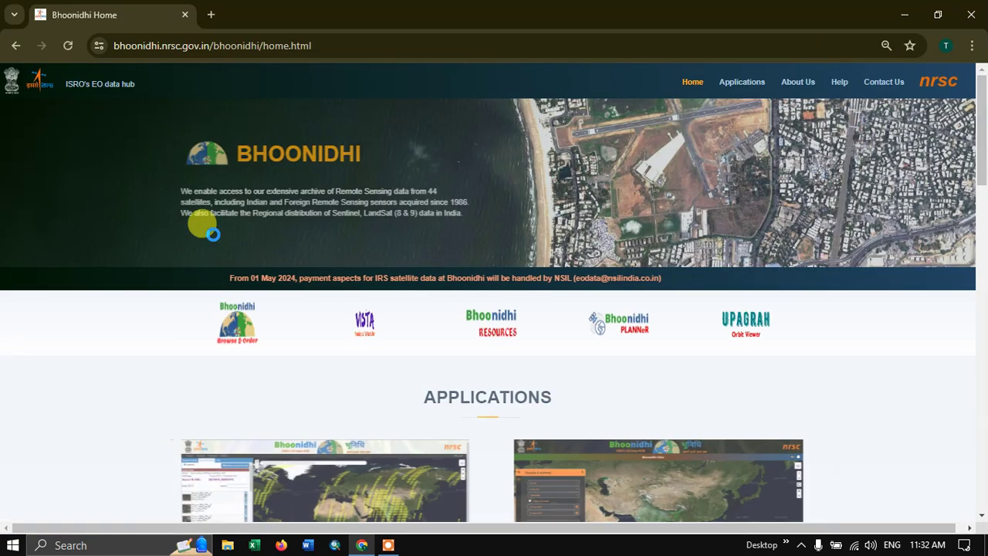
Open the Bhoonidhi Browse & Order application and dismiss its release update notice
scroll(214, 231, "down", 1)
scroll(218, 226, "down", 2)
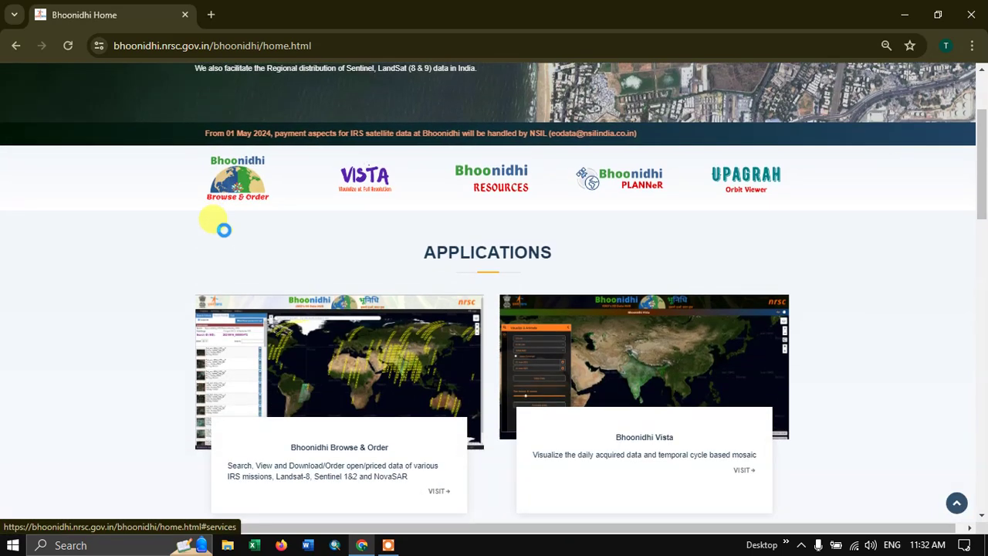
left_click(234, 189)
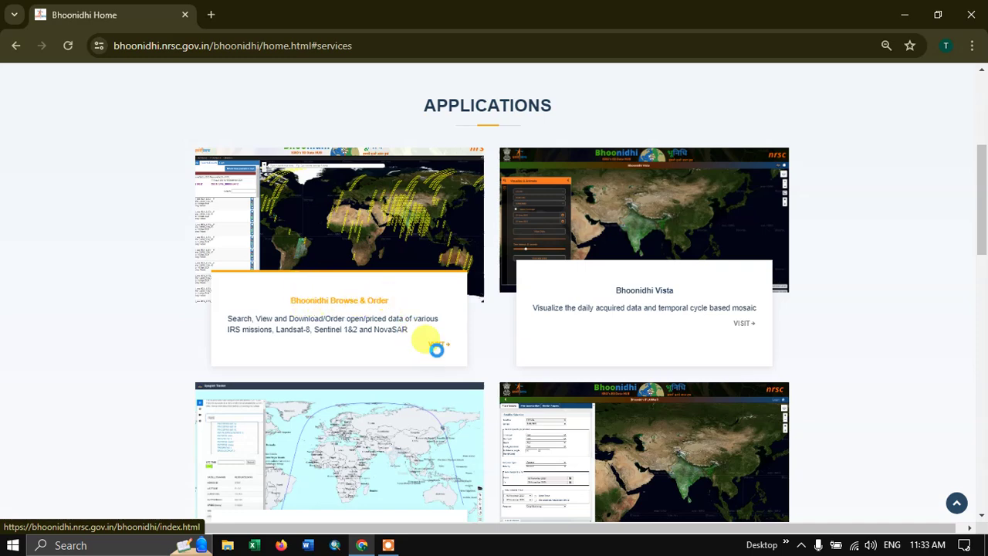
left_click(438, 344)
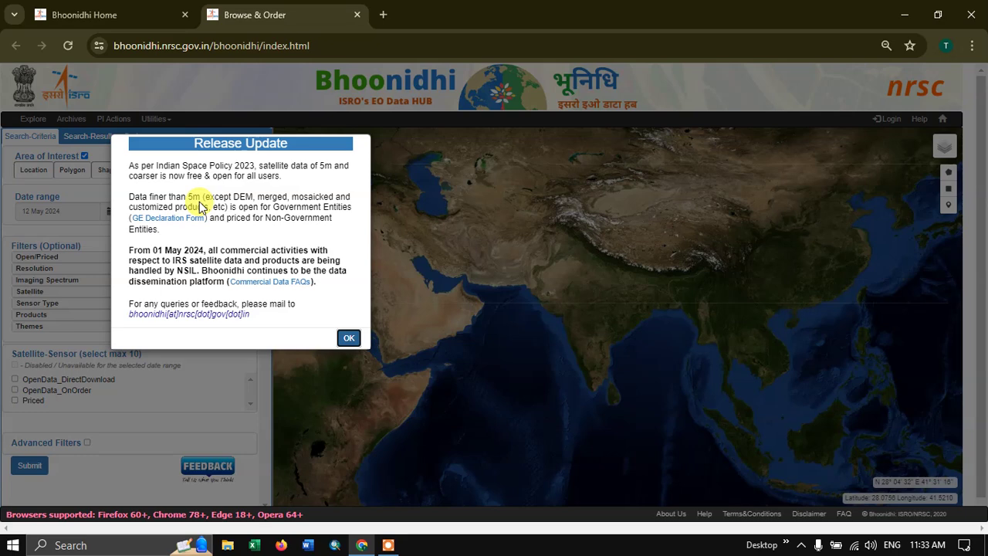
left_click(348, 339)
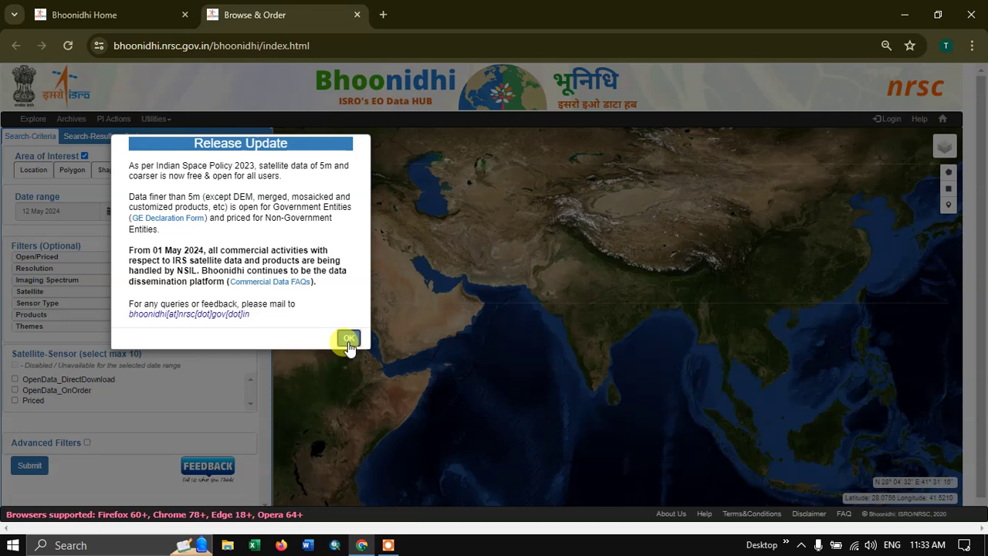
left_click(349, 341)
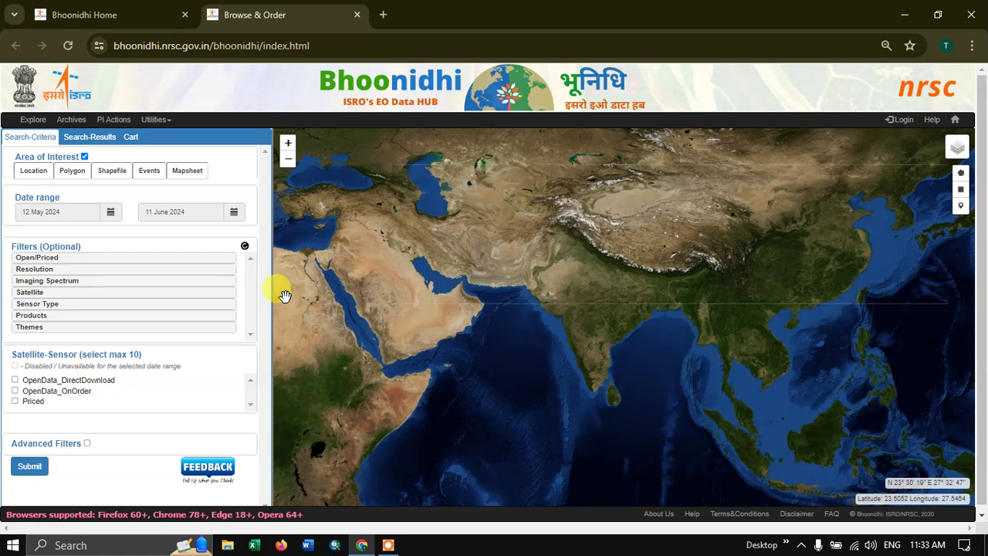
Sign in to the Bhoonidhi account with the prefilled username and password
key("ctrl+plus")
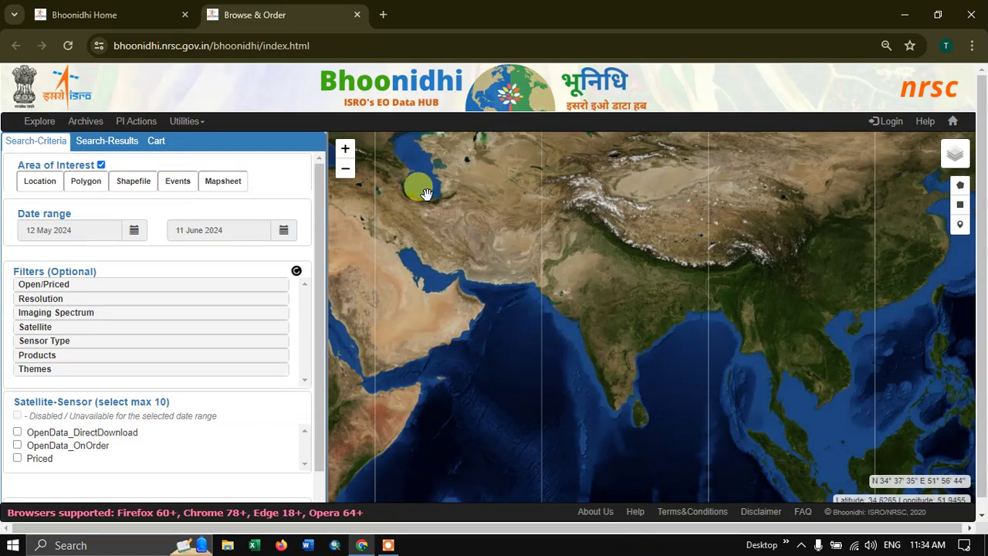
left_click(892, 122)
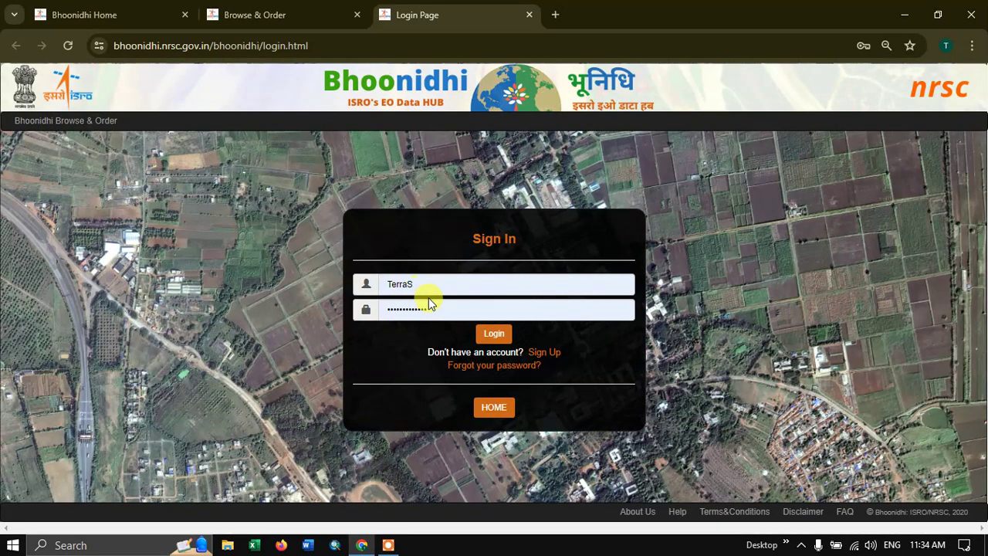
left_click(498, 338)
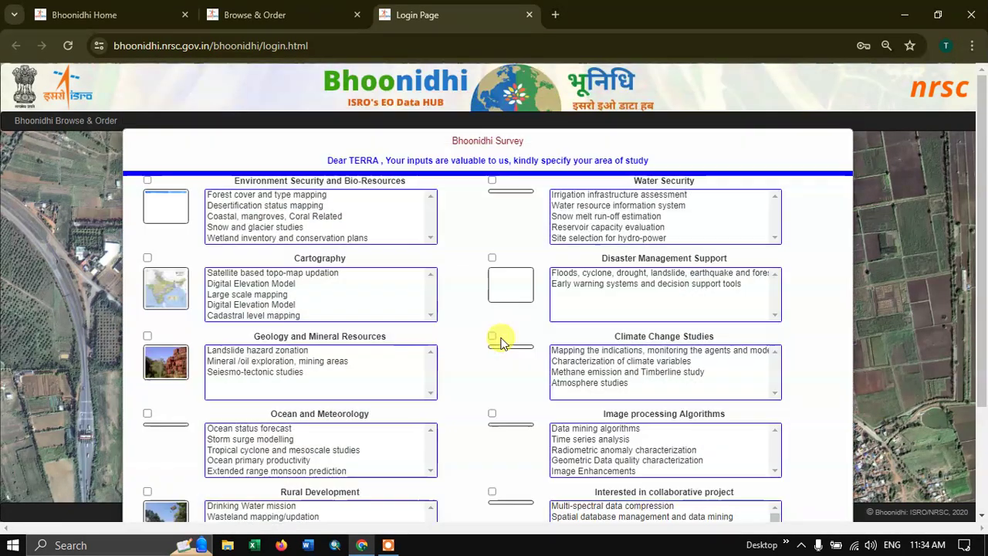
Submit the survey with Cartography, Disaster Management Support, Climate Change Studies and Image processing Algorithms as areas of study
scroll(463, 328, "down", 2)
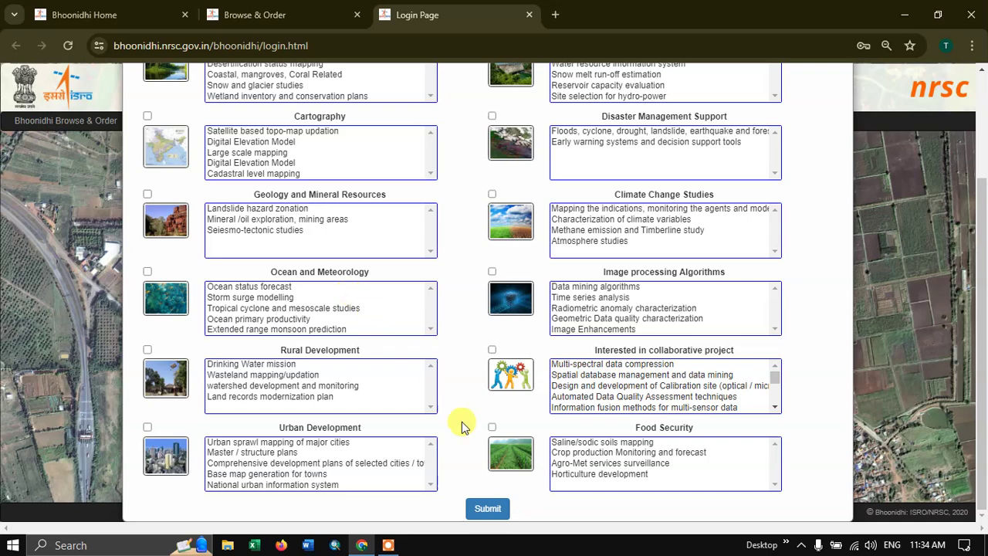
scroll(514, 379, "up", 2)
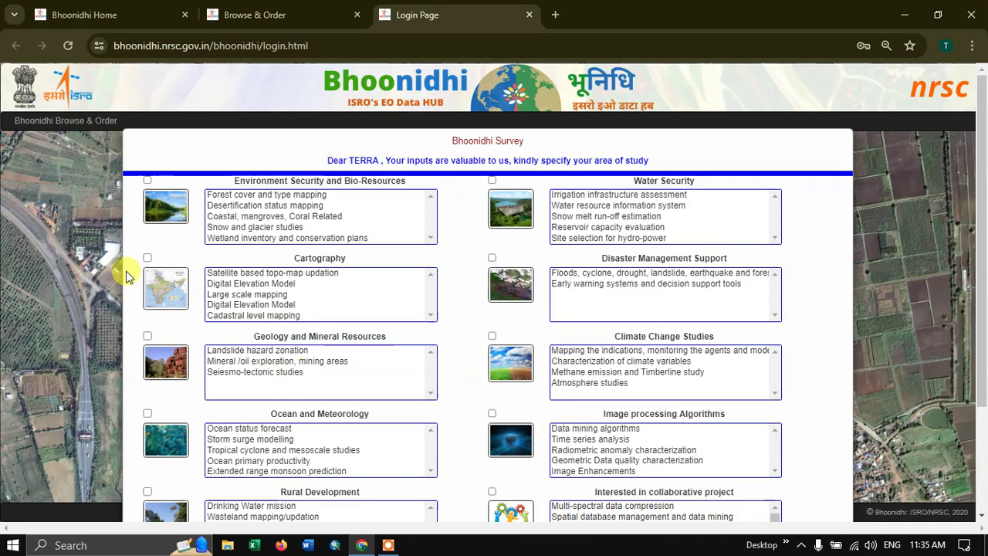
left_click(146, 257)
scroll(395, 369, "down", 1)
scroll(395, 369, "down", 2)
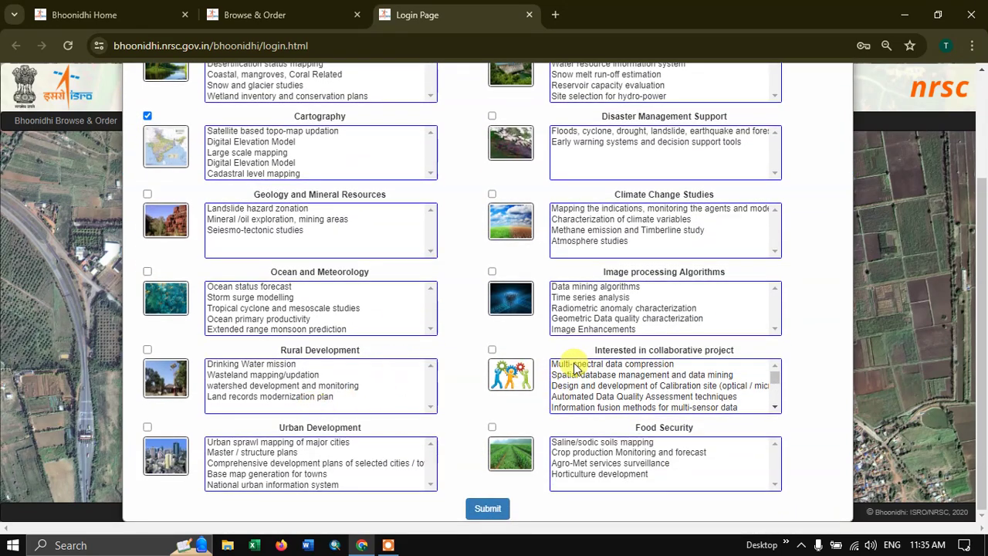
left_click(493, 271)
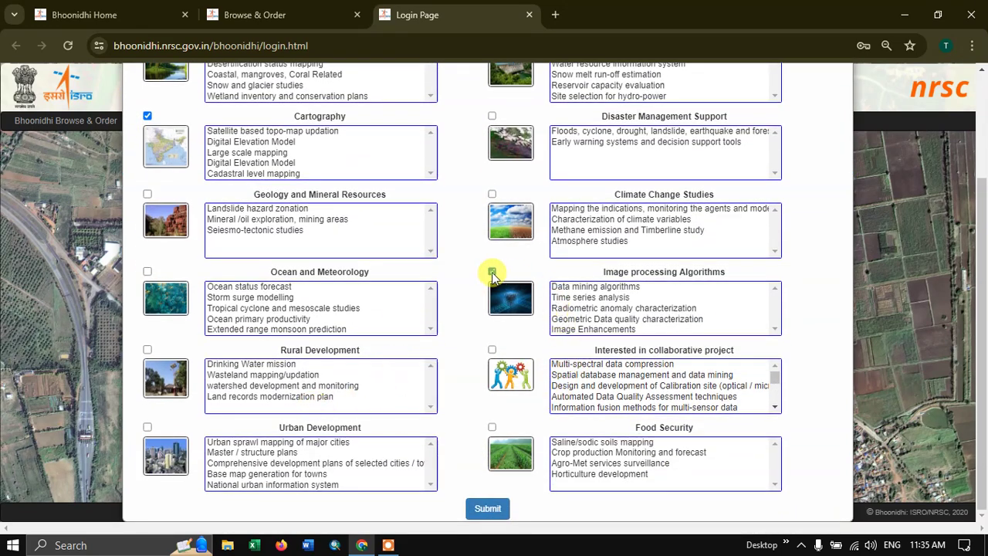
scroll(494, 270, "up", 1)
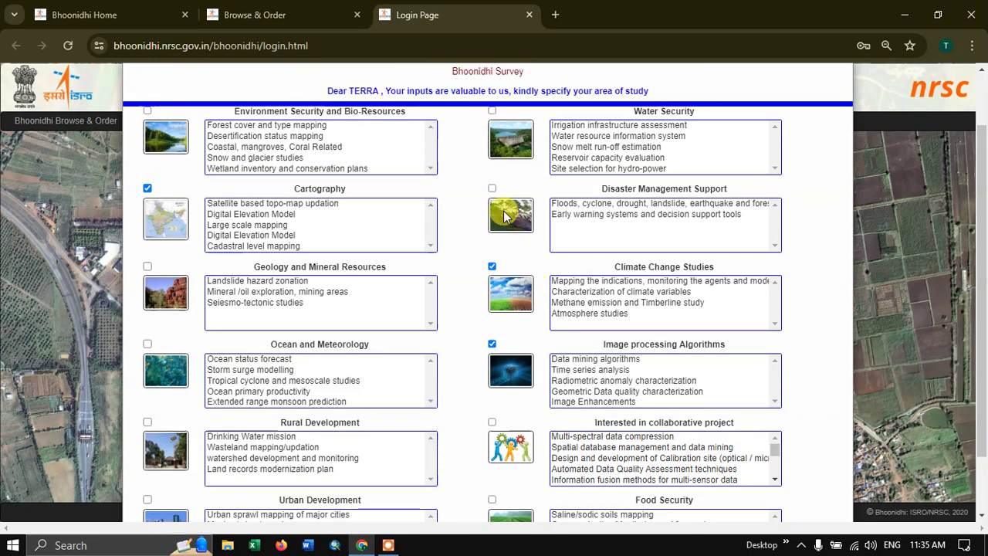
left_click(491, 188)
scroll(517, 472, "down", 1)
scroll(515, 472, "down", 1)
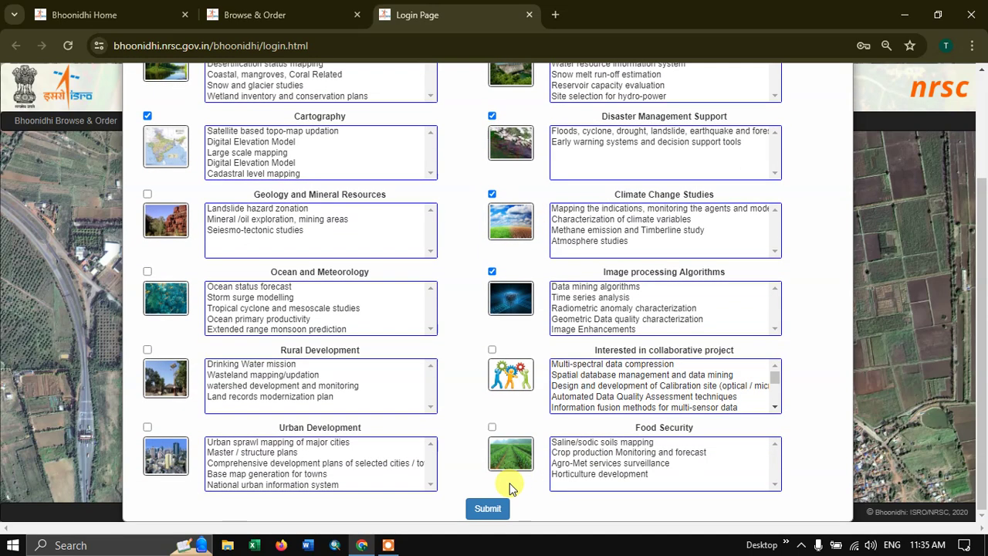
left_click(489, 506)
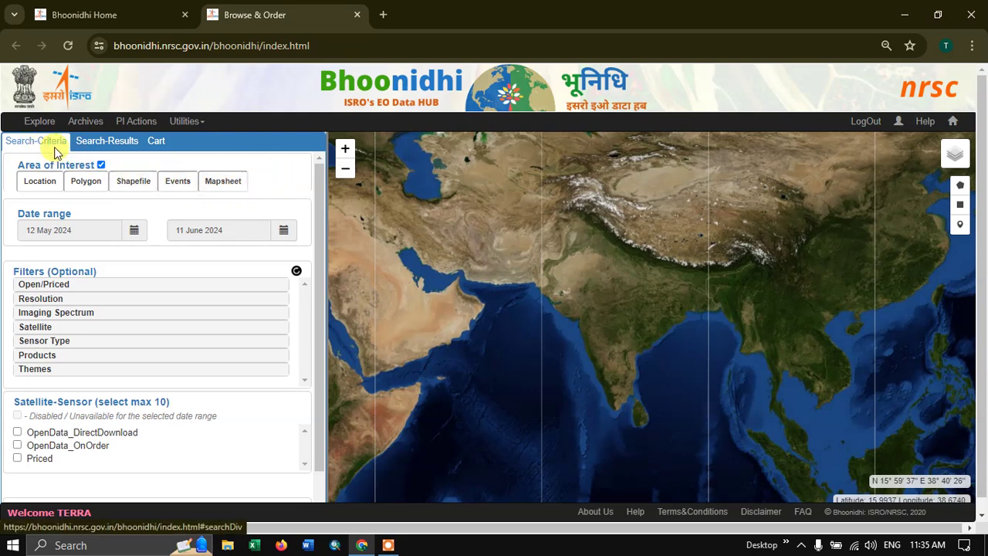
Define the area of interest by location as Madurai, Tamil Nadu, India and plot it on the map
left_click(40, 184)
left_click(119, 223)
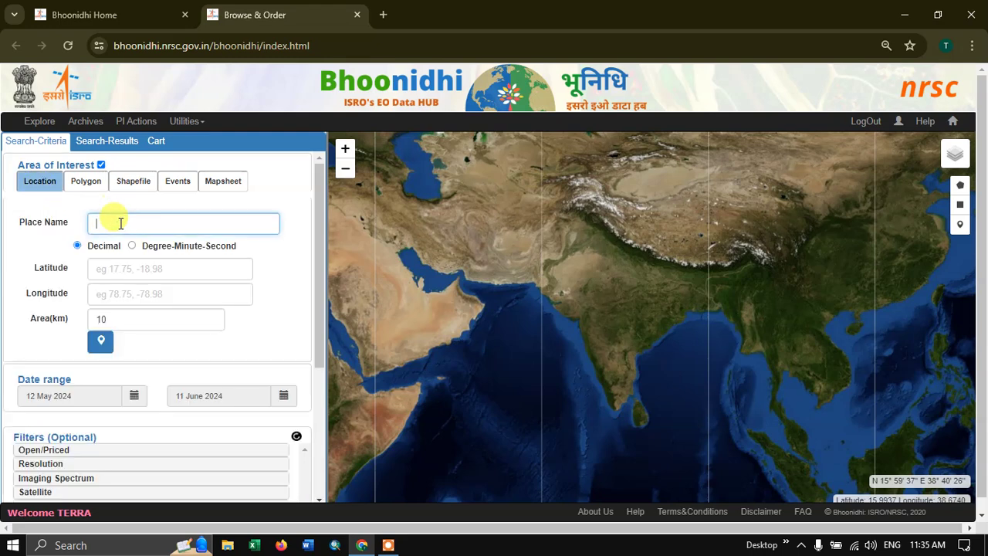
type("madurai")
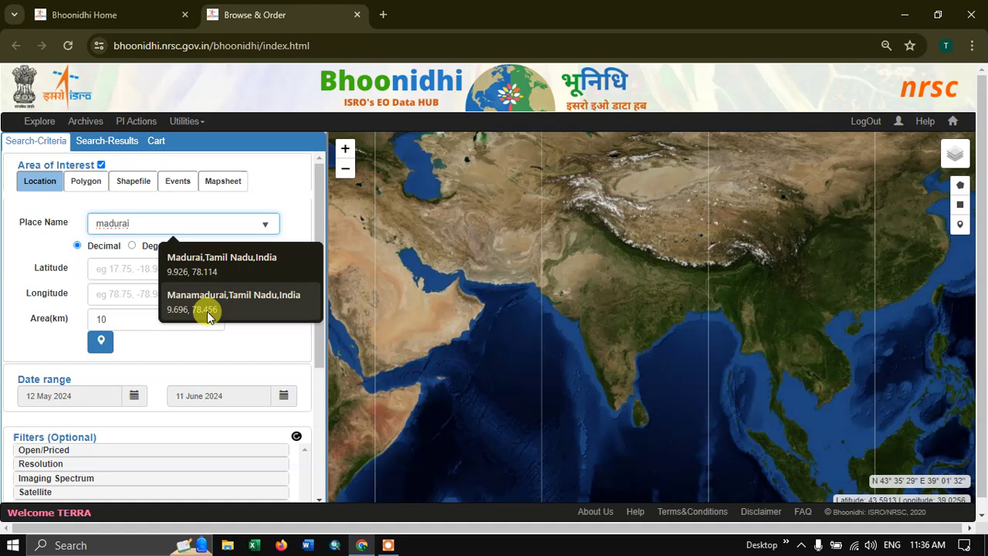
left_click(229, 267)
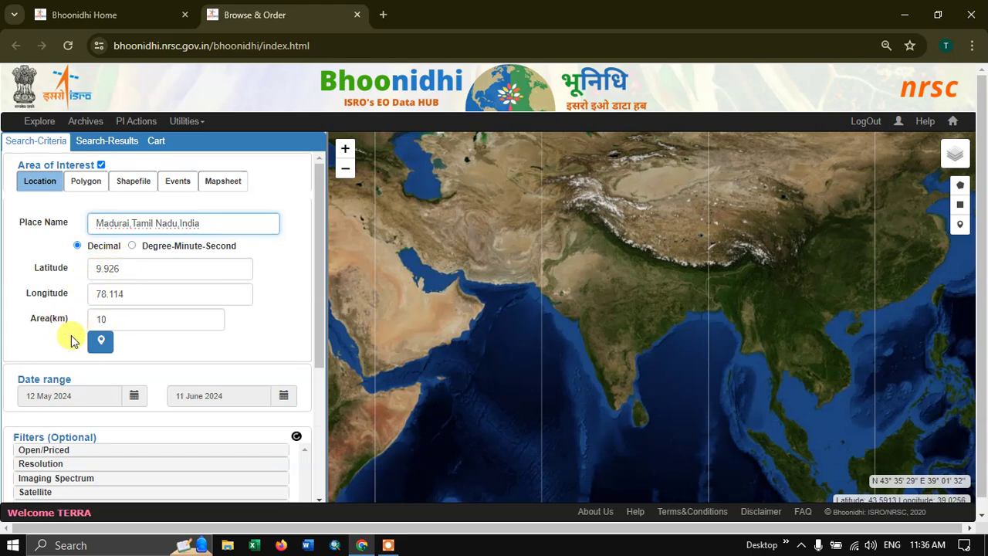
left_click(99, 345)
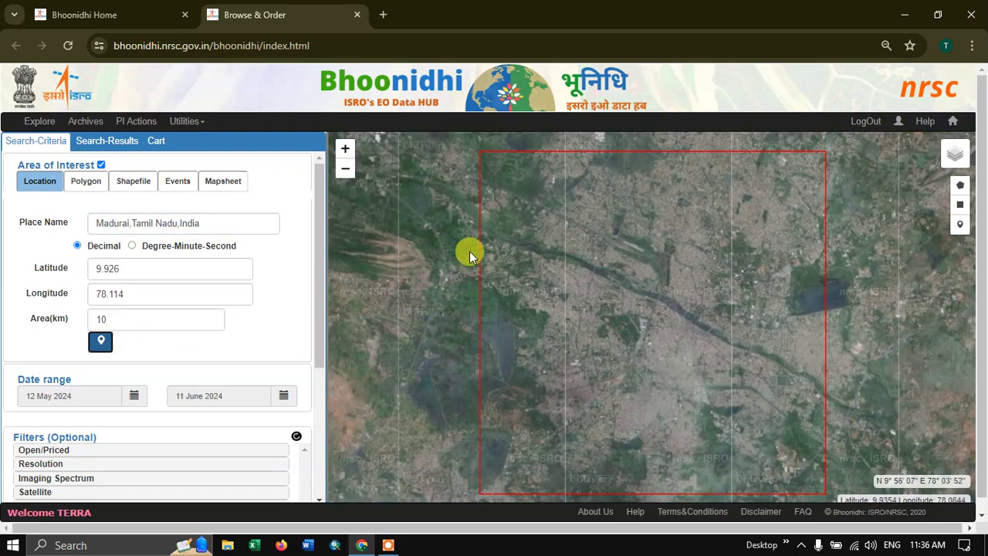
left_click(105, 321)
double_click(110, 322)
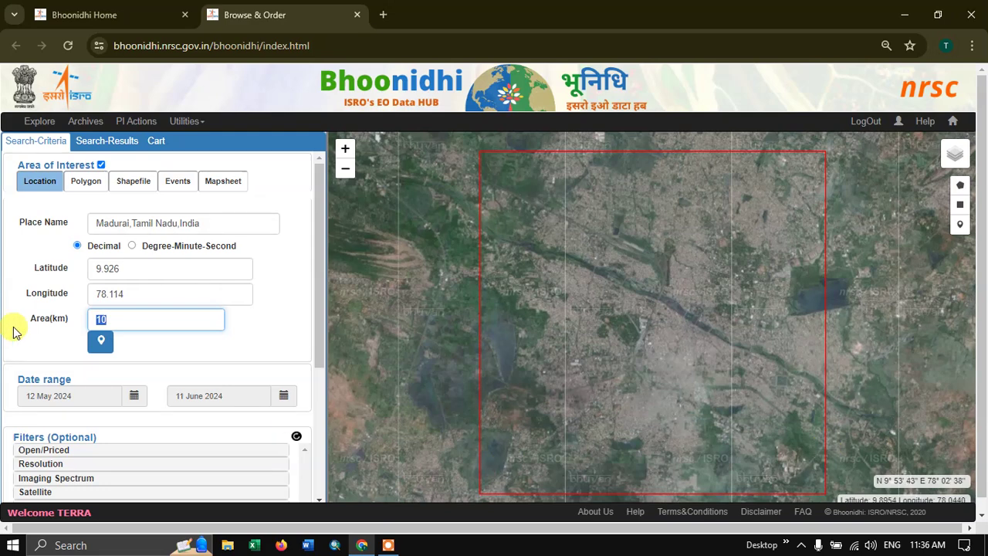
key("BackSpace")
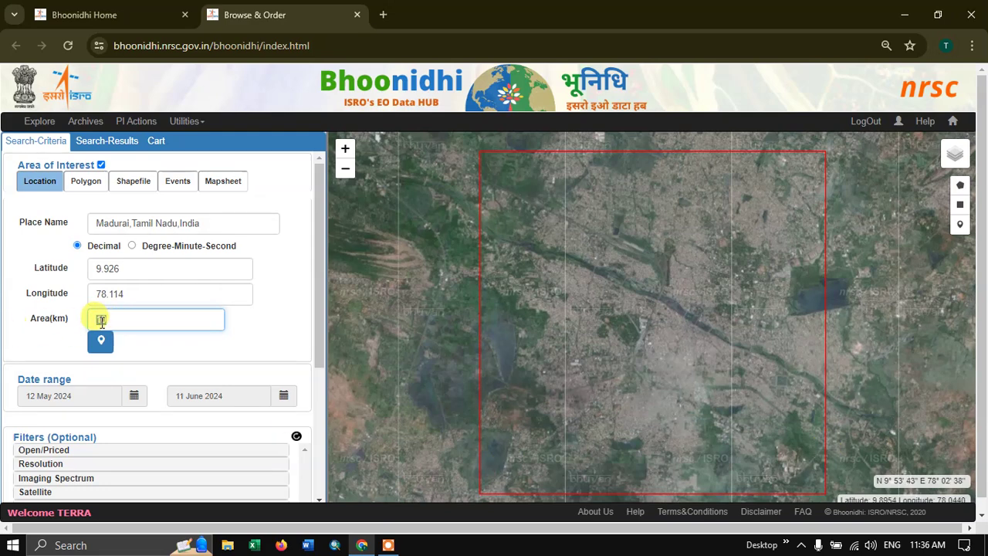
key("ctrl+z")
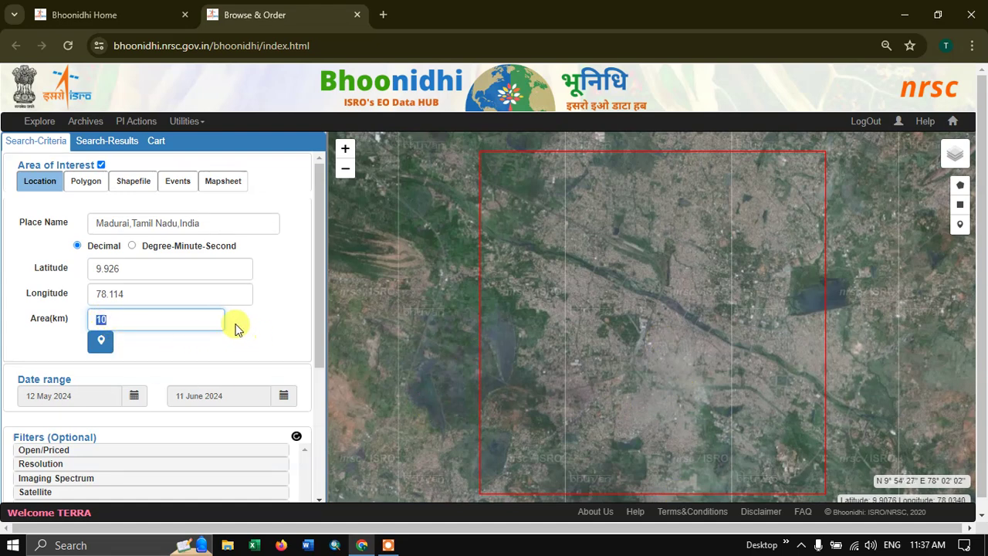
Examine the user shapefile upload option and the list of existing shapefiles for defining the area of interest
left_click(136, 187)
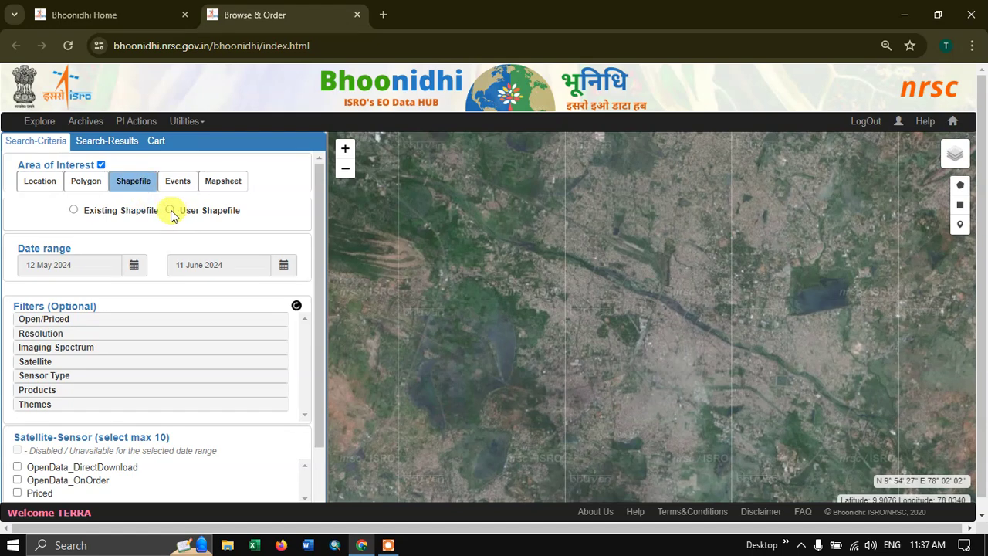
left_click(170, 210)
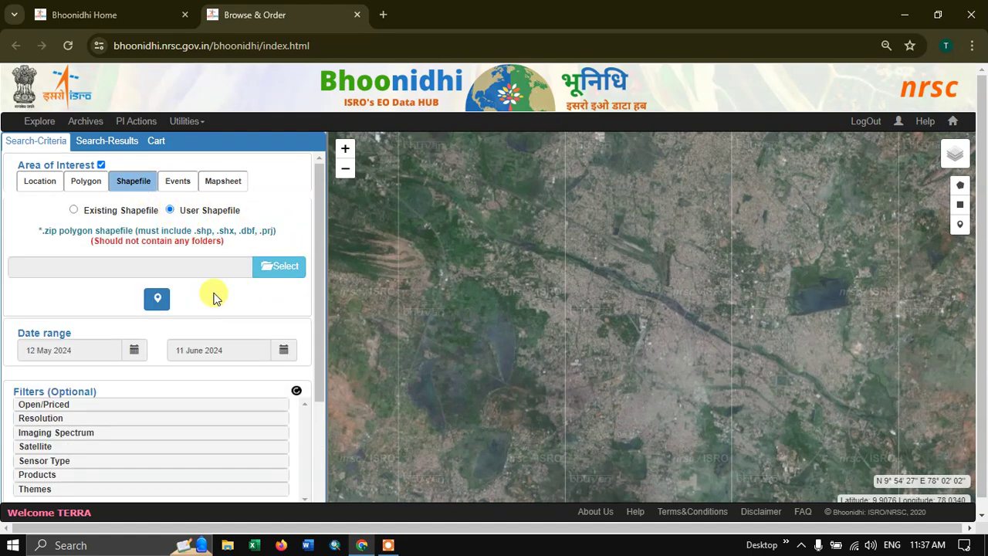
left_click(287, 271)
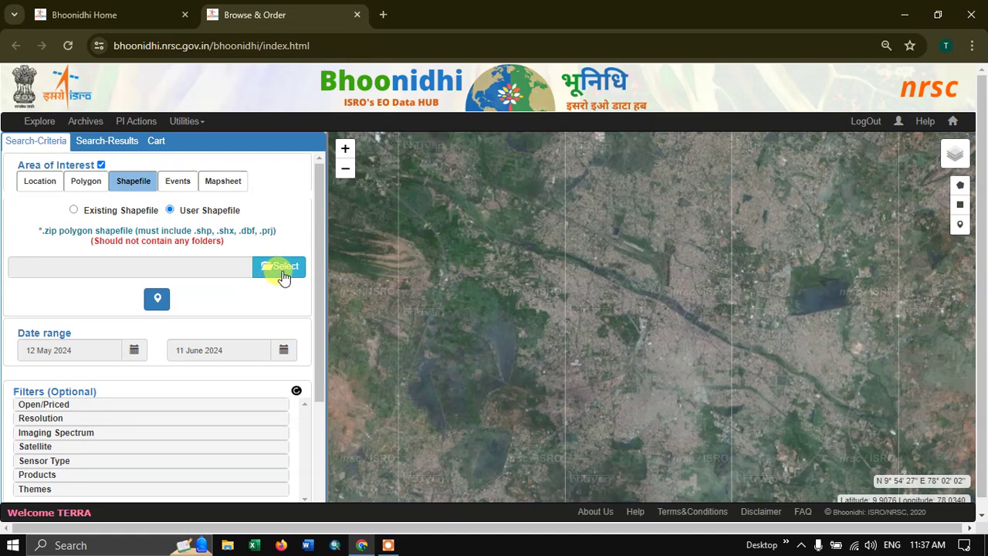
left_click(74, 210)
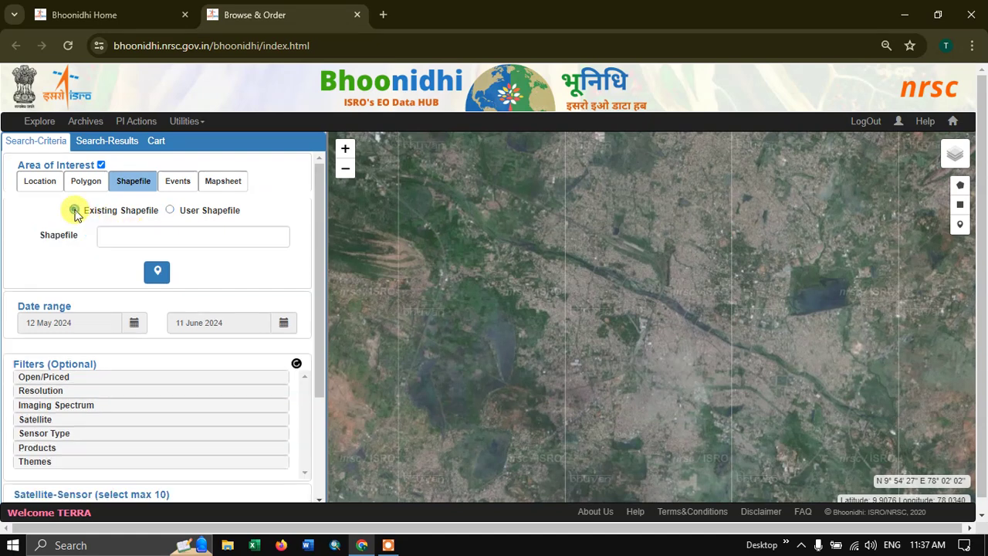
left_click(279, 241)
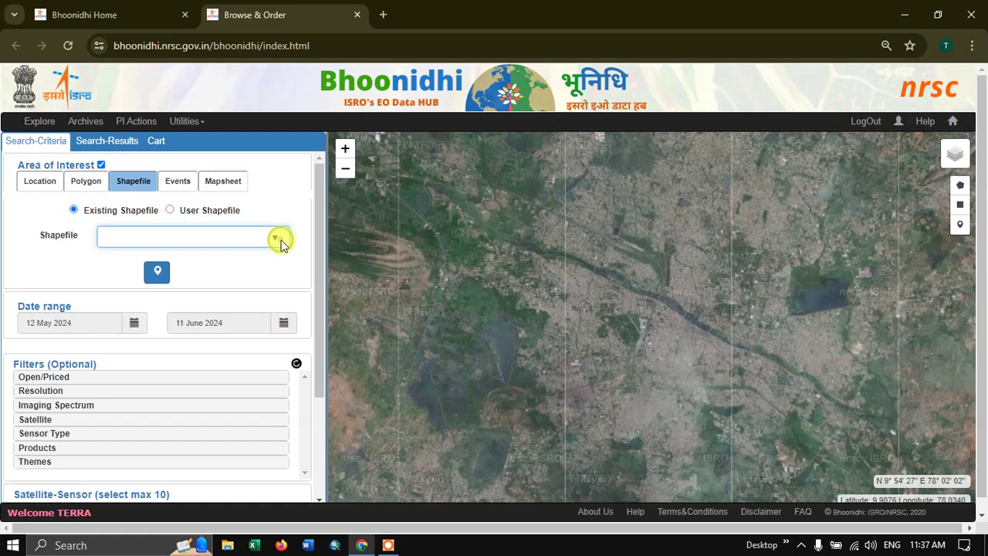
scroll(417, 254, "down", 15)
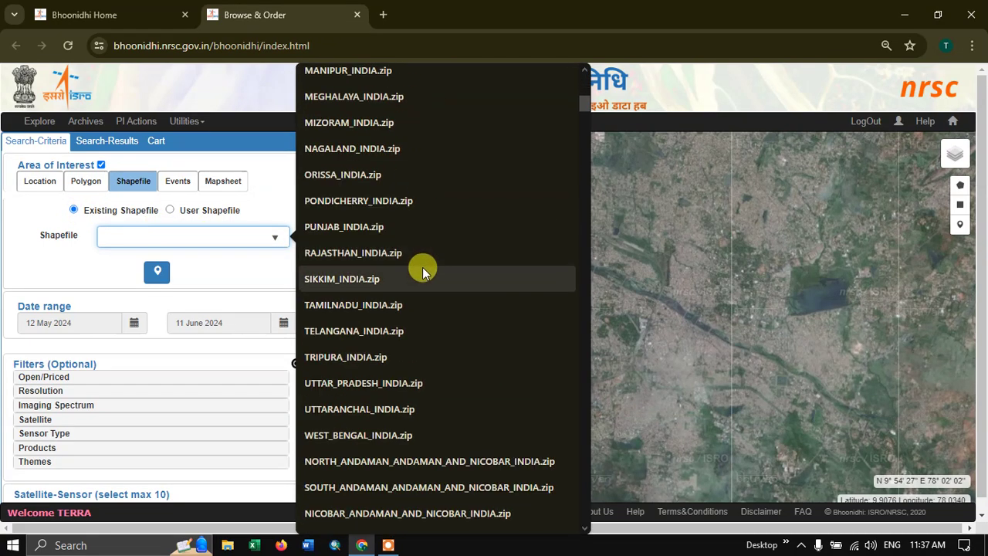
scroll(421, 276, "down", 10)
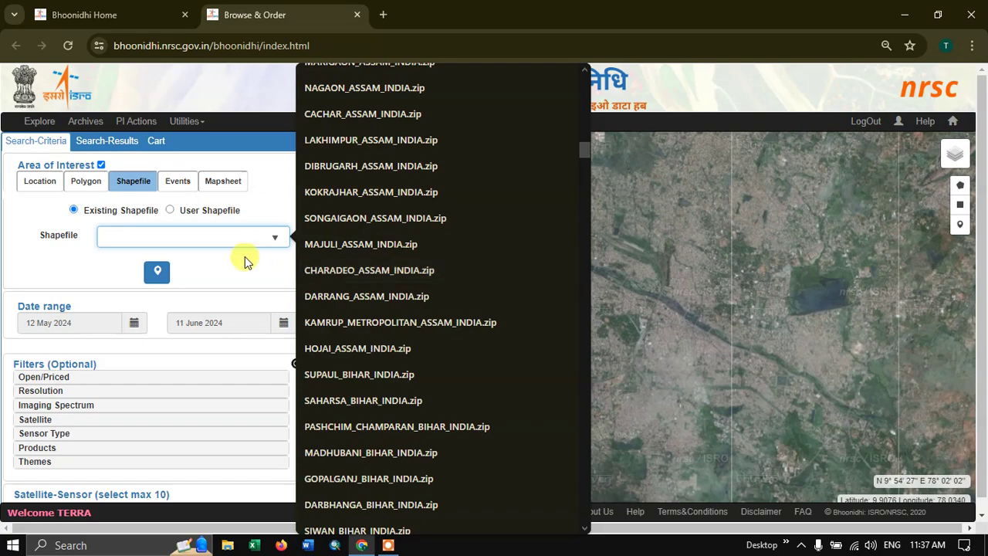
left_click(220, 272)
Switch the area of interest definition back to the Location option
left_click(71, 185)
left_click(44, 182)
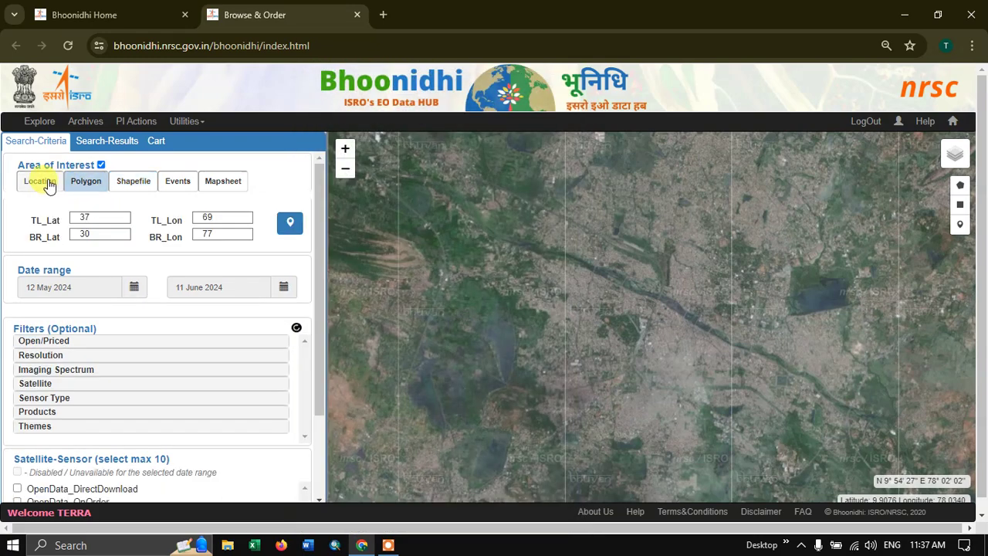
scroll(261, 281, "down", 2)
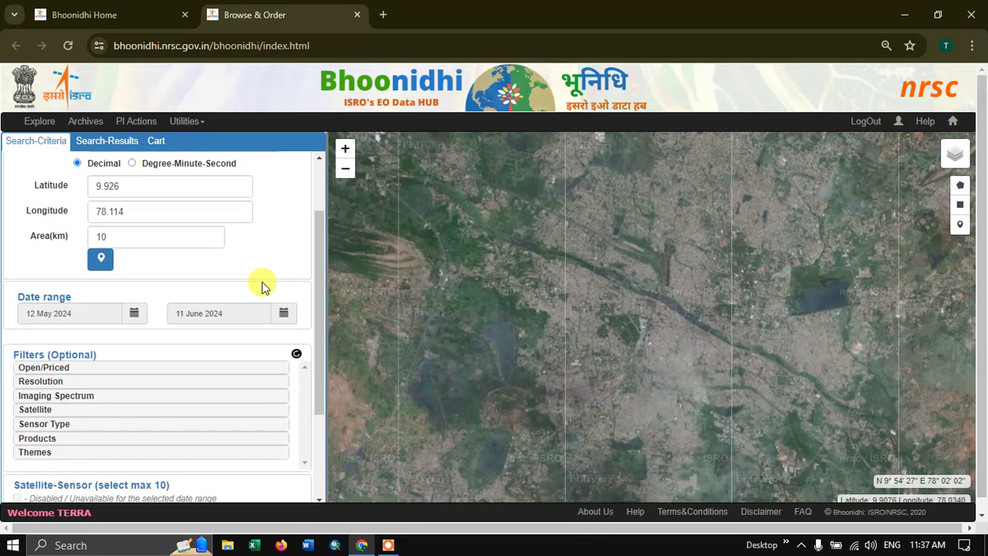
Bring the start-date calendar to January 2023 and set the end of the date range to 04 June 2024
left_click(134, 252)
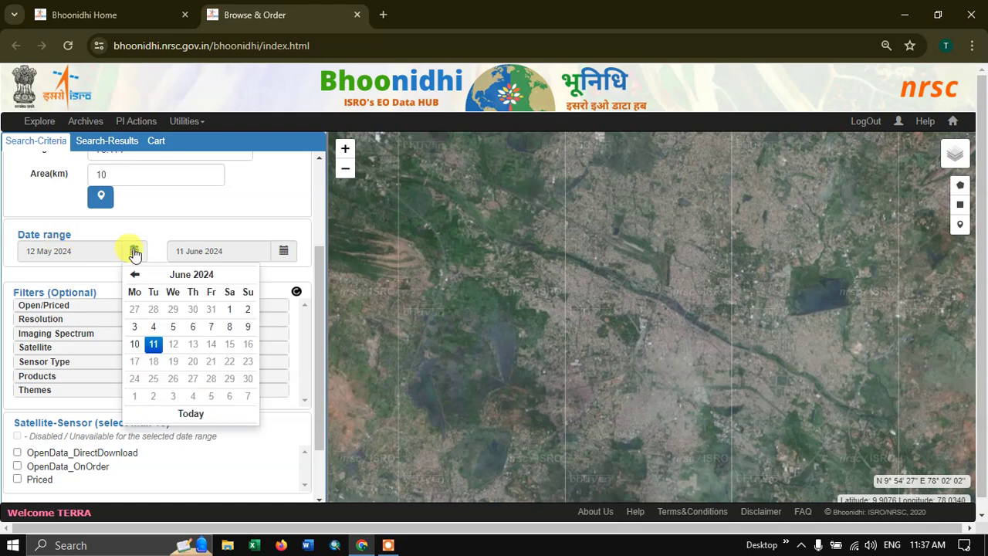
left_click(134, 274)
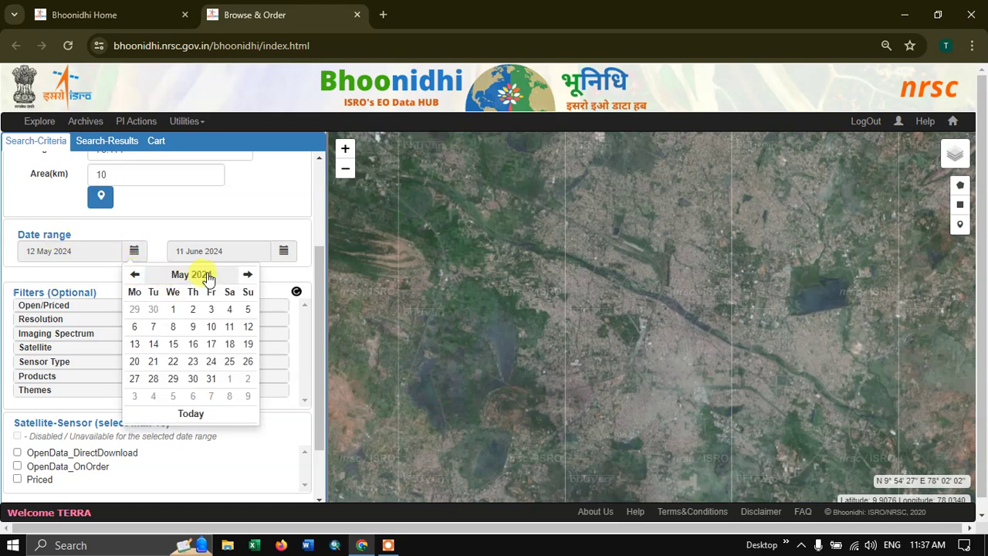
left_click(191, 274)
left_click(134, 275)
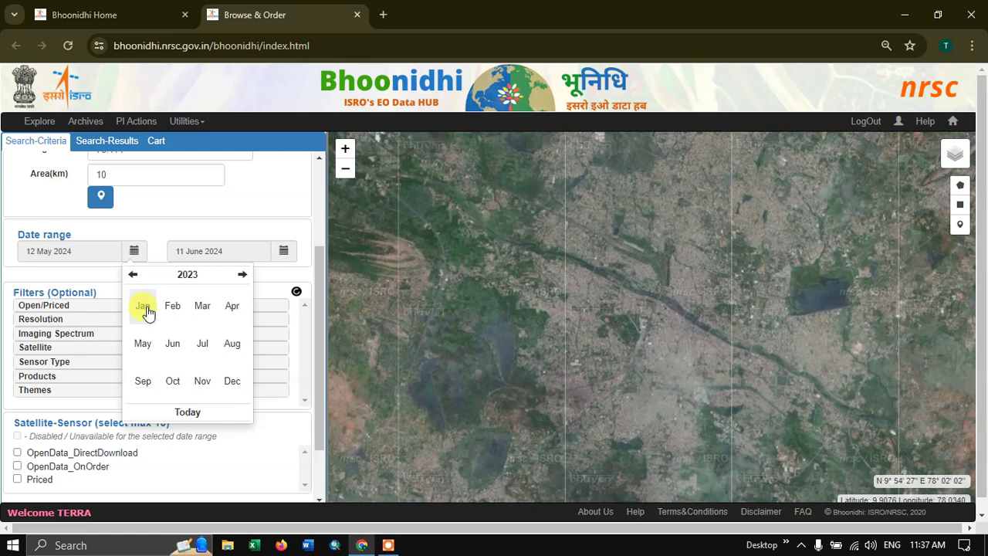
left_click(147, 310)
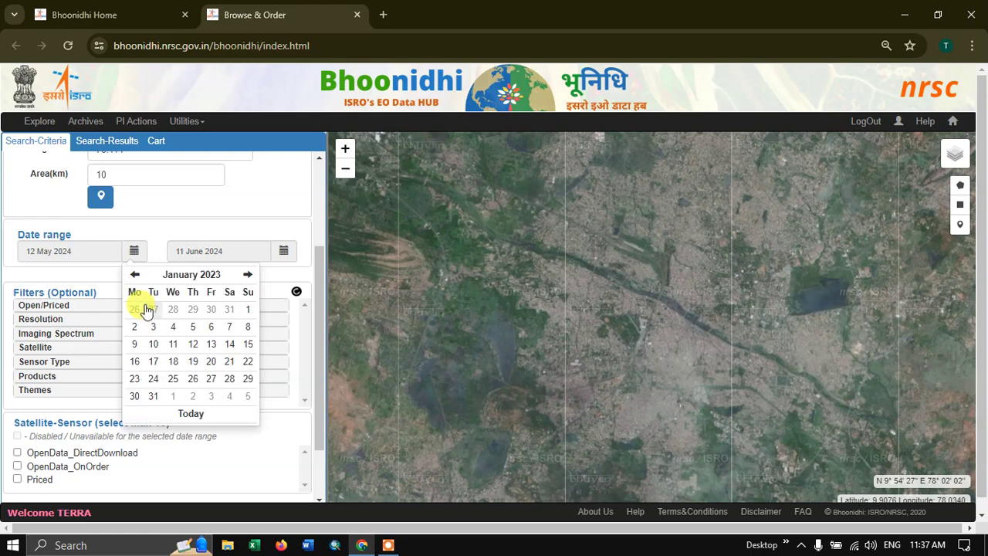
left_click(239, 253)
left_click(302, 327)
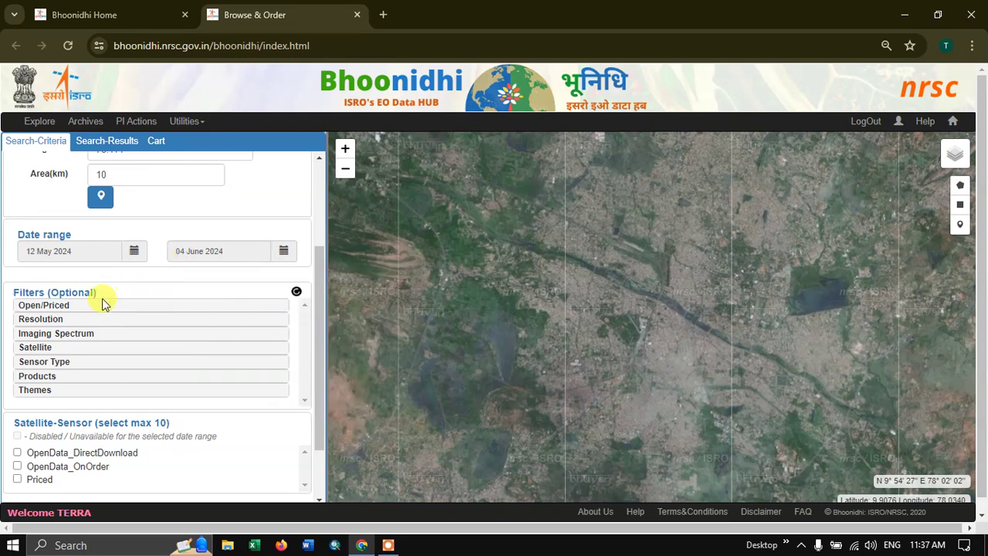
Filter the search to Open_Data, 5m - 25m (Medium) resolution and the Optical imaging spectrum
left_click(48, 309)
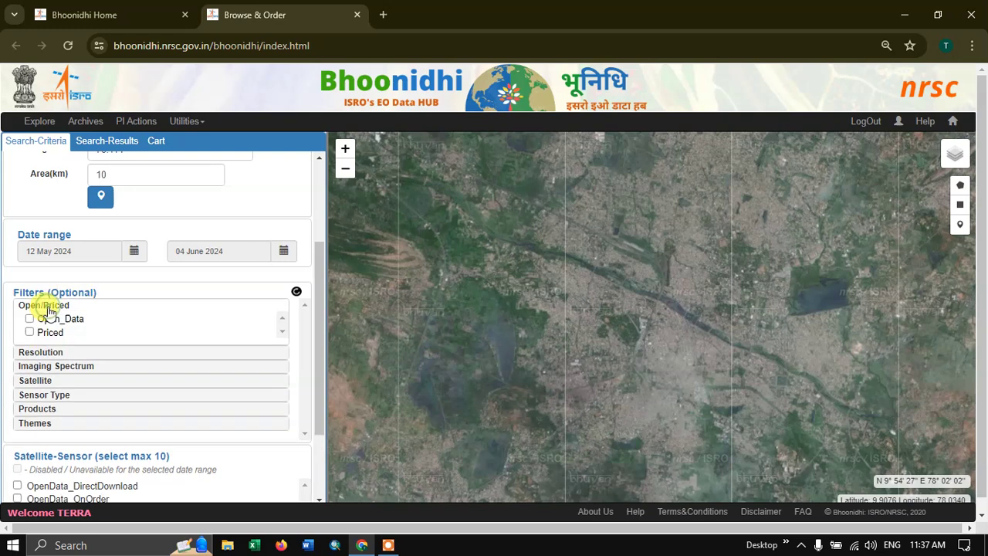
left_click(42, 354)
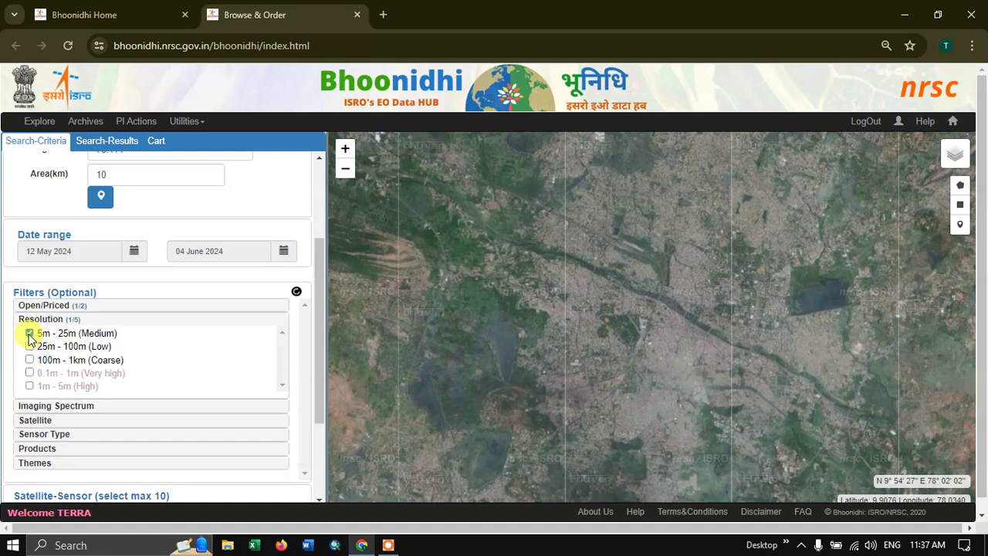
left_click(47, 405)
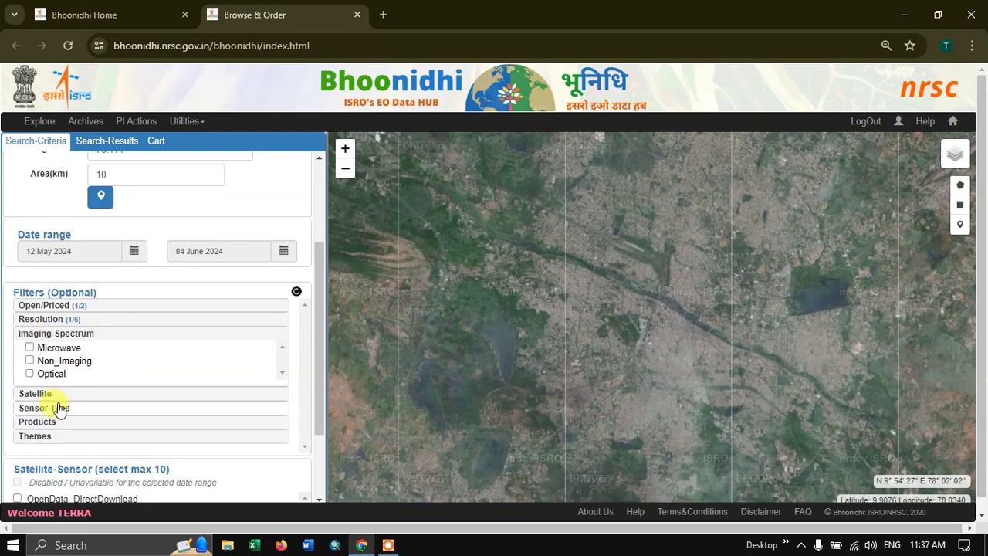
left_click(30, 374)
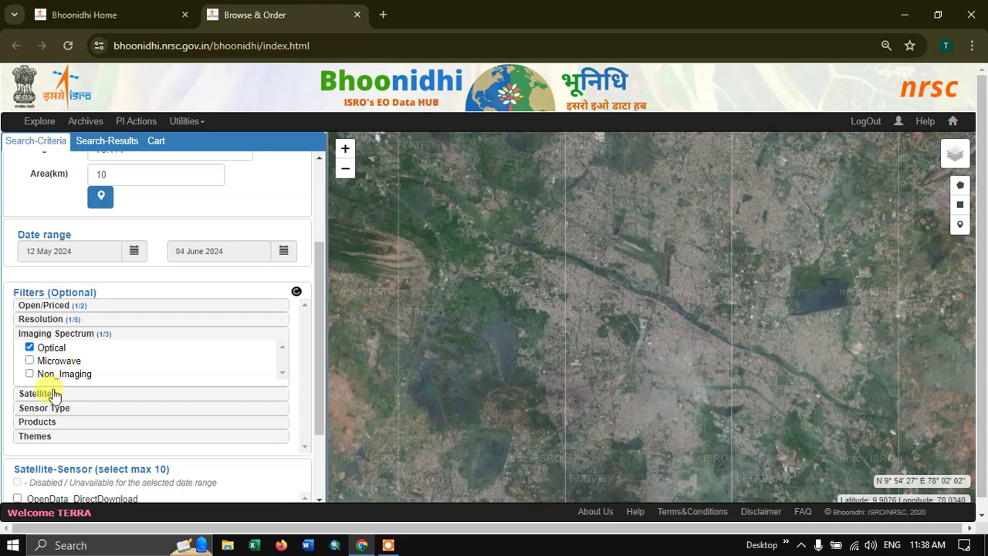
Restrict the filters to the ResourceSat-2 satellite and the LISS4 sensor type
left_click(48, 393)
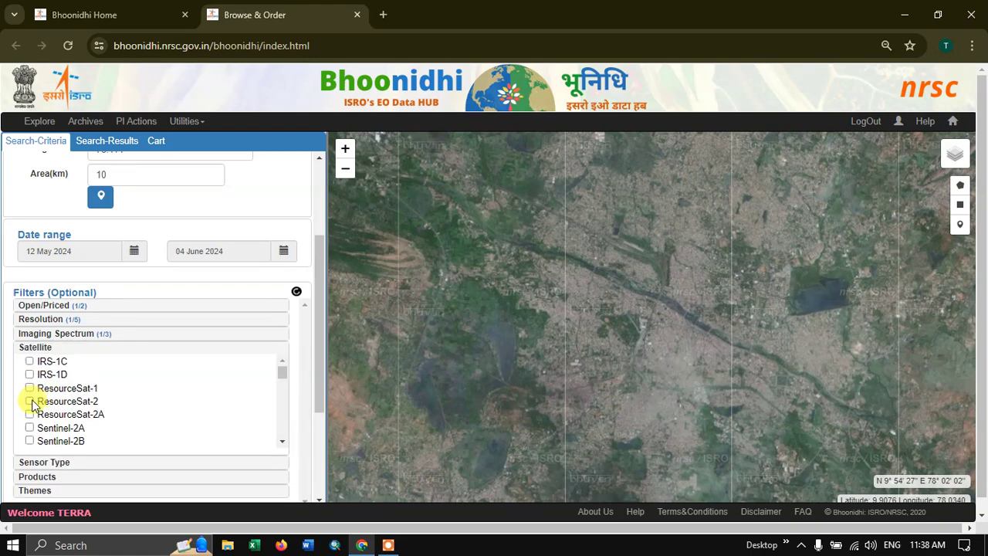
left_click(30, 402)
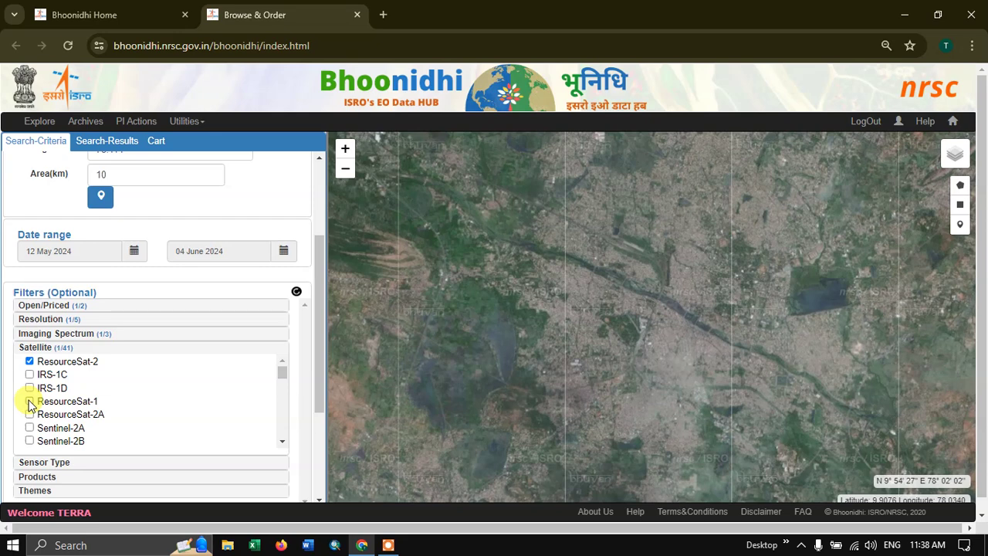
left_click(41, 462)
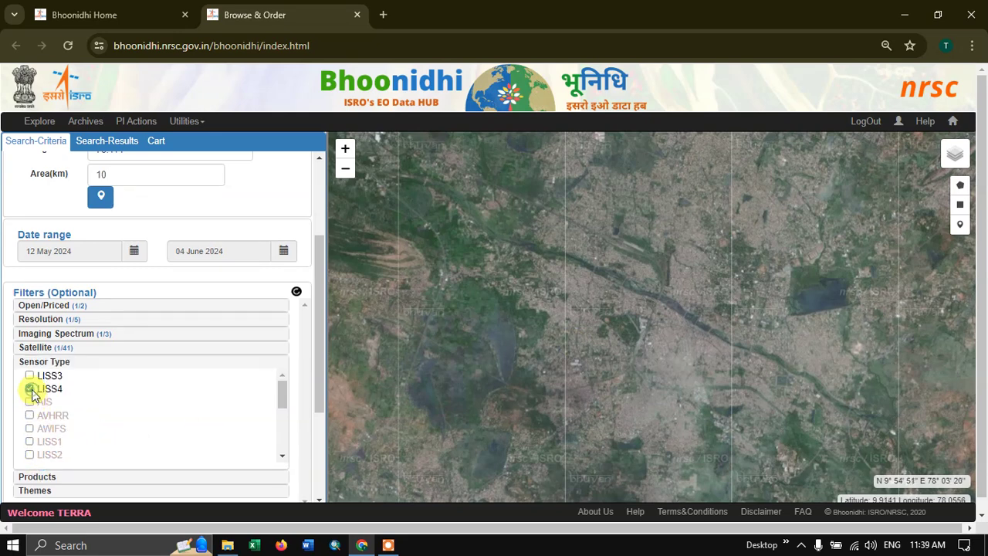
Check the Products and Themes filter options, then select OpenData_DirectDownload as the satellite-sensor group and submit the search
left_click(237, 478)
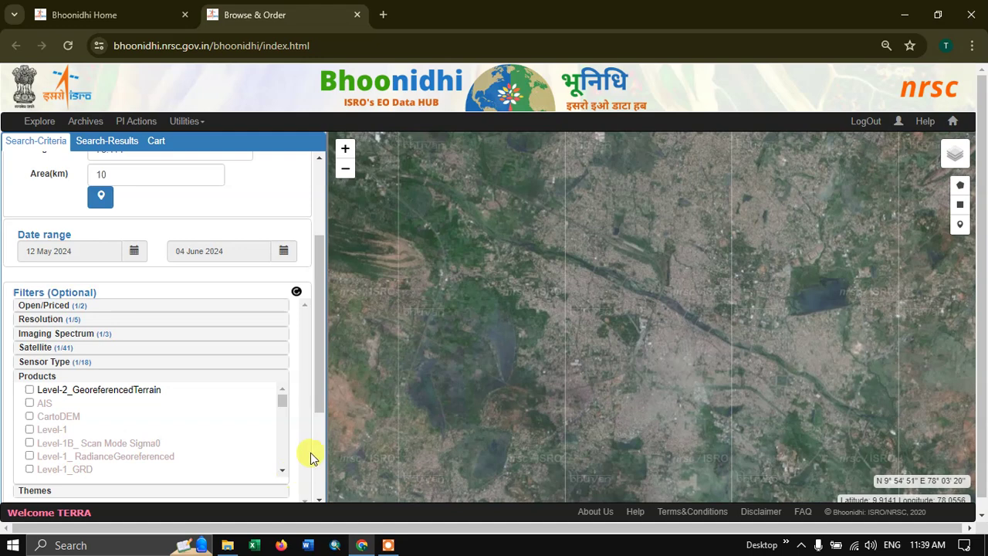
left_click_drag(322, 403, 309, 496)
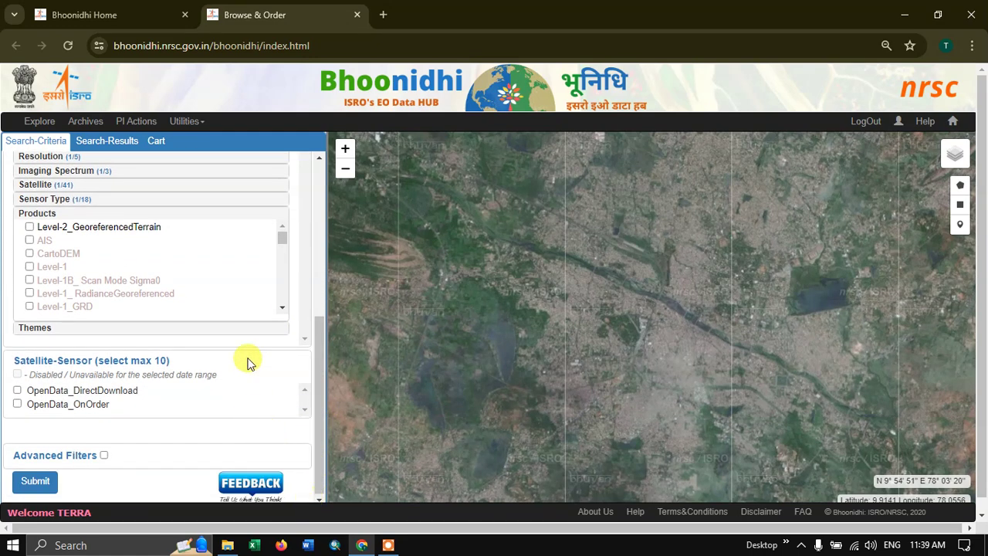
left_click(61, 333)
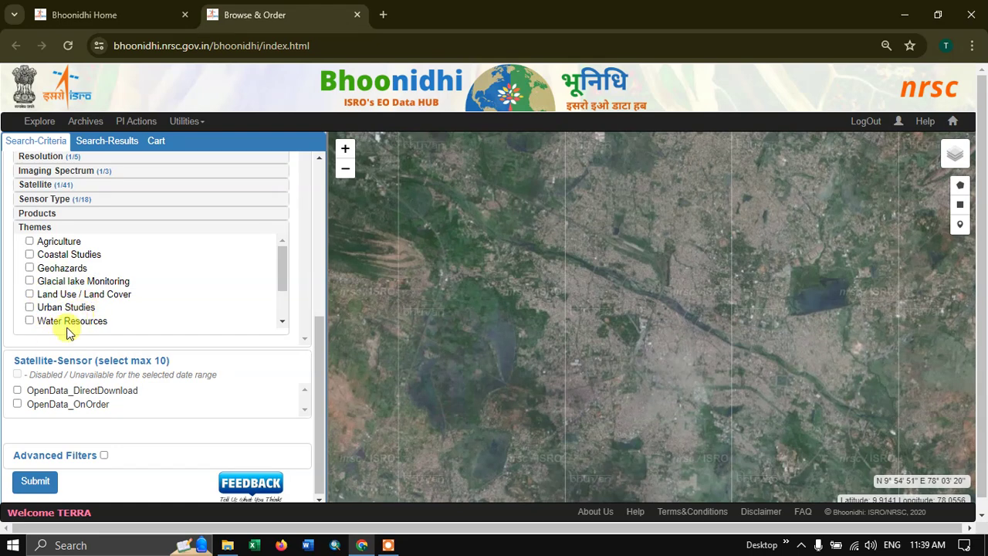
left_click(17, 391)
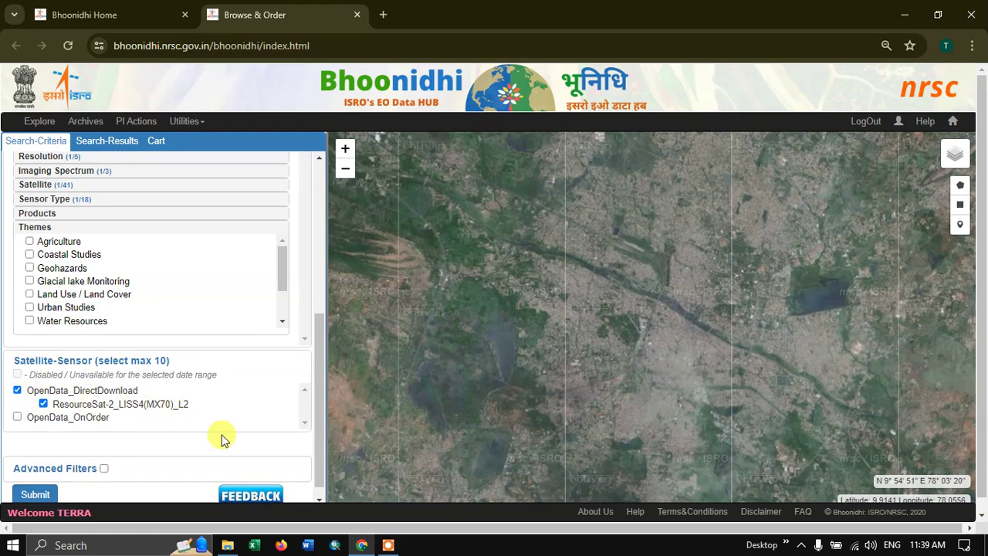
scroll(222, 438, "down", 2)
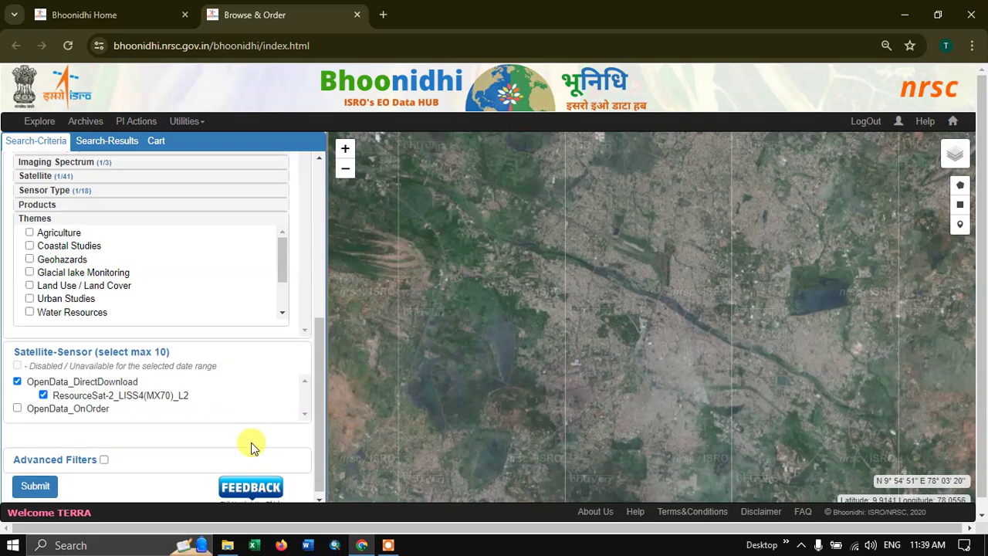
left_click(35, 482)
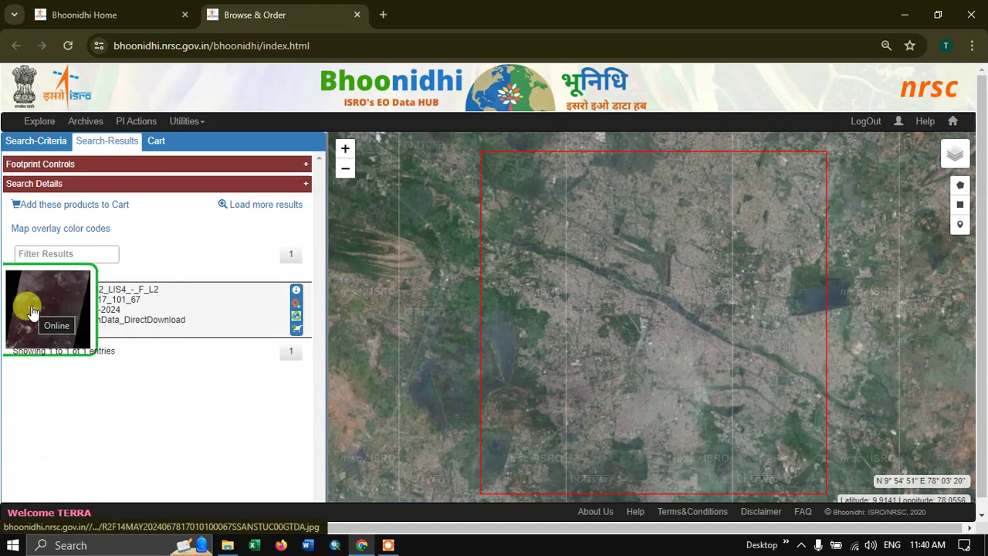
Return to the search criteria and set the start of the date range to 01 January 2023
left_click(37, 140)
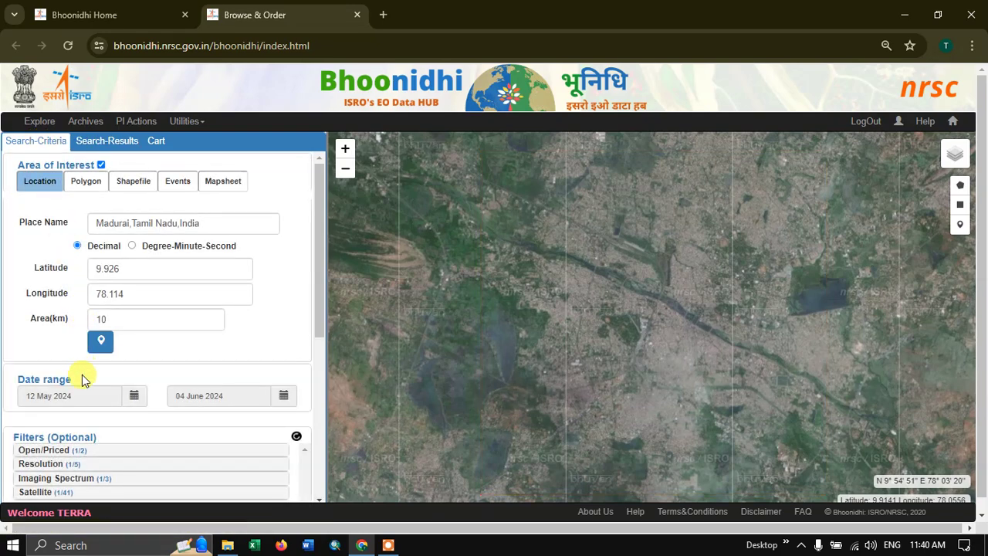
left_click(134, 397)
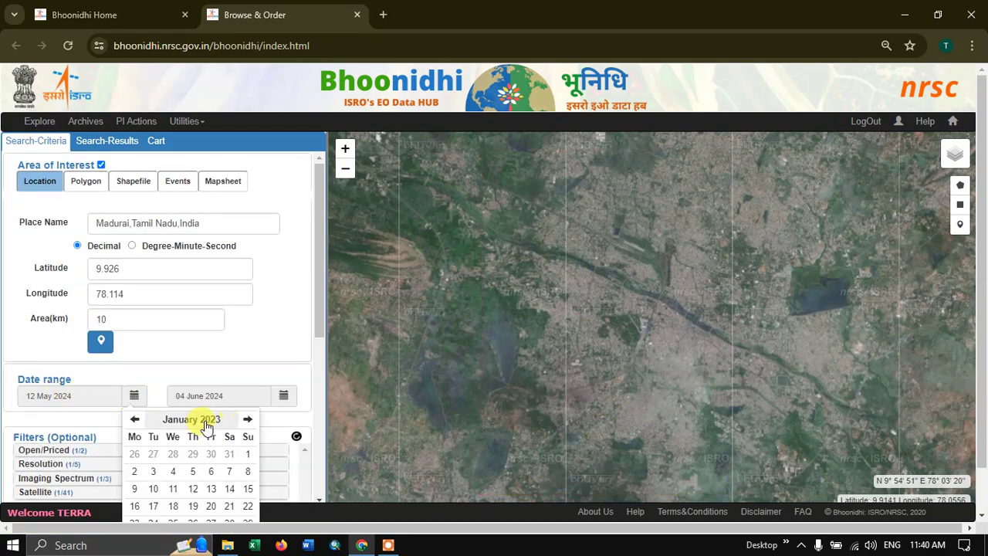
left_click(248, 455)
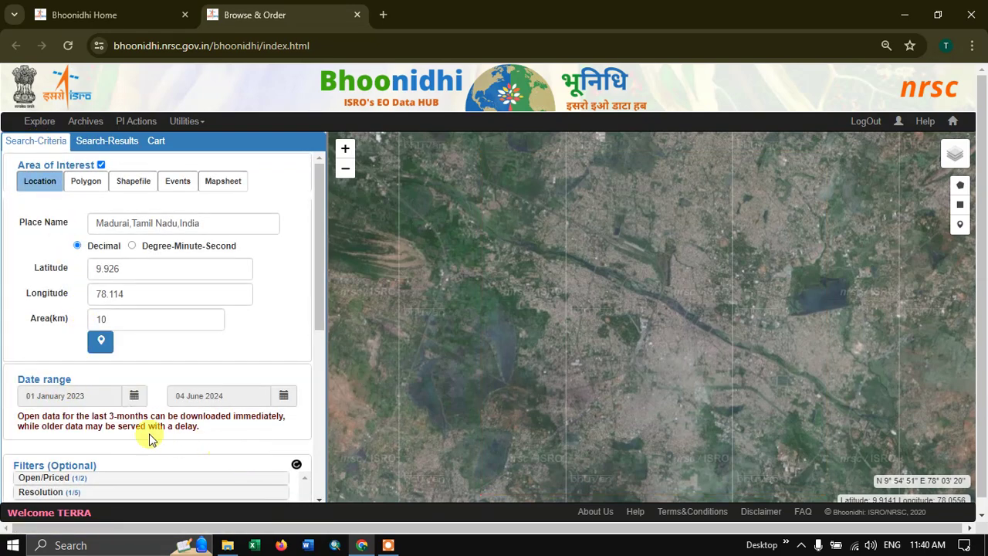
Select OpenData_DirectDownload with ResourceSat-2_LISS4(MX70)_L2 again and submit the search for the extended date range
scroll(100, 357, "down", 2)
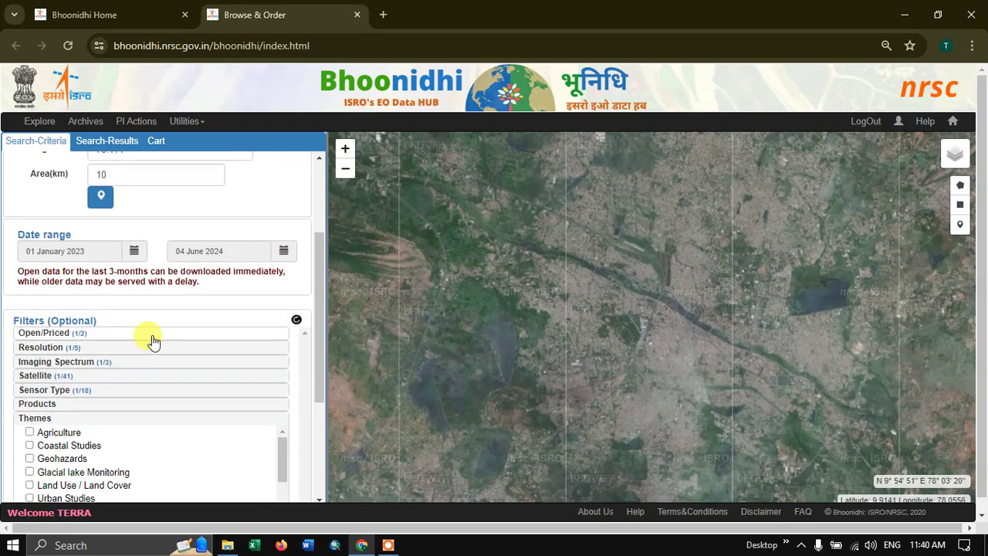
scroll(150, 340, "down", 3)
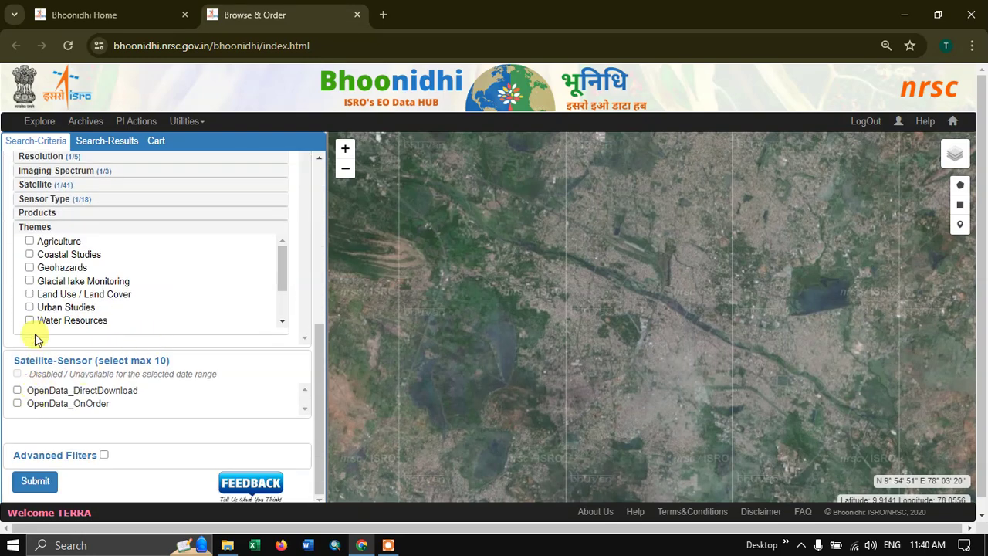
scroll(34, 317, "up", 1)
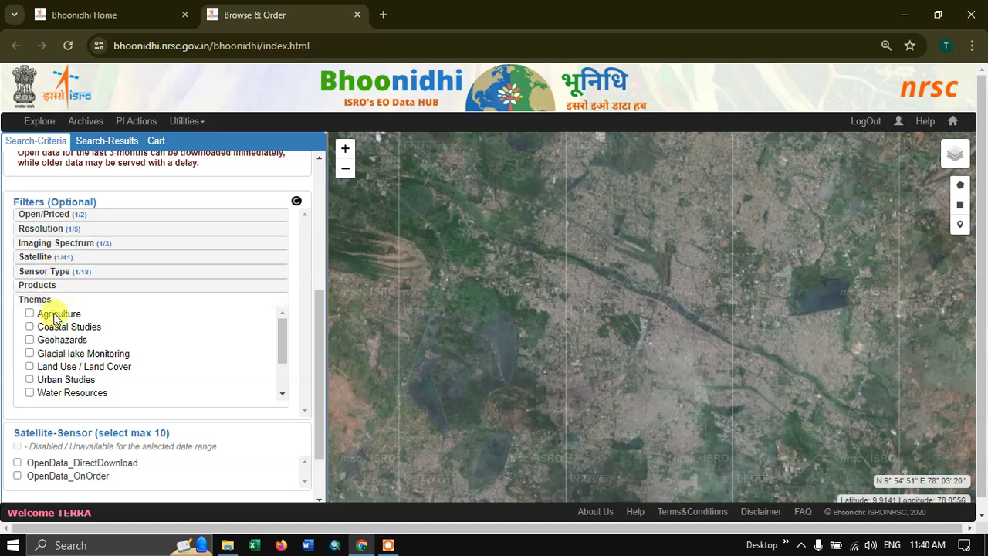
scroll(52, 347, "down", 2)
left_click(17, 463)
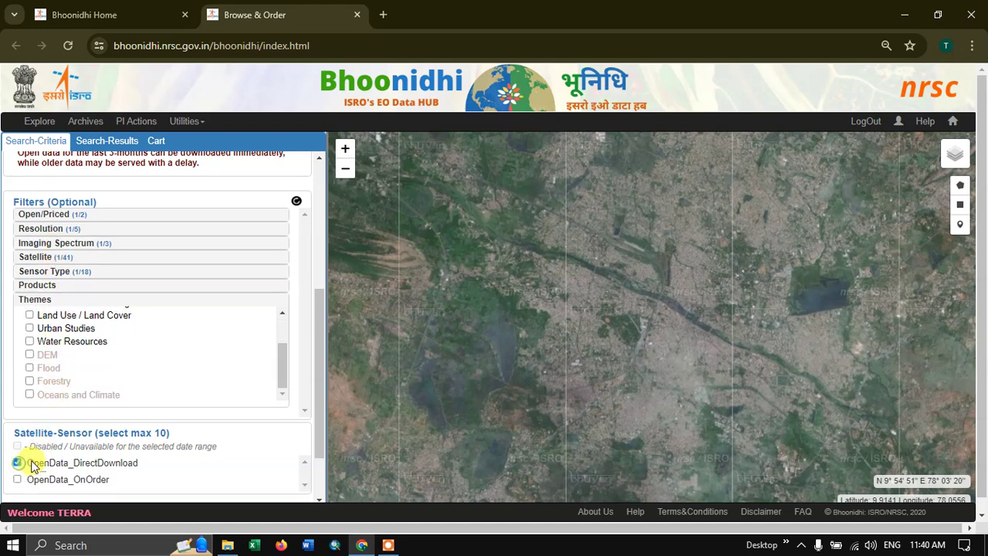
scroll(69, 440, "down", 1)
left_click(44, 403)
scroll(159, 399, "down", 1)
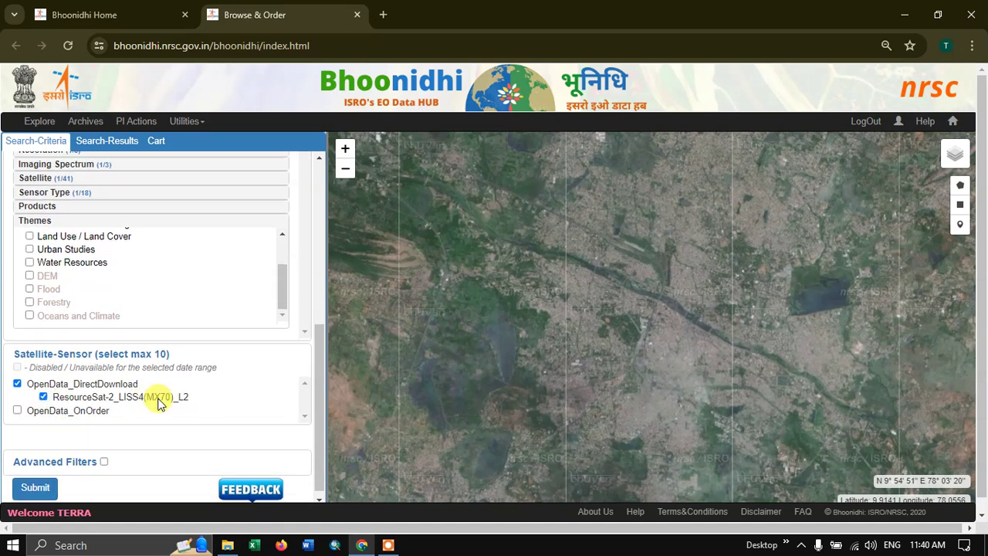
left_click(35, 477)
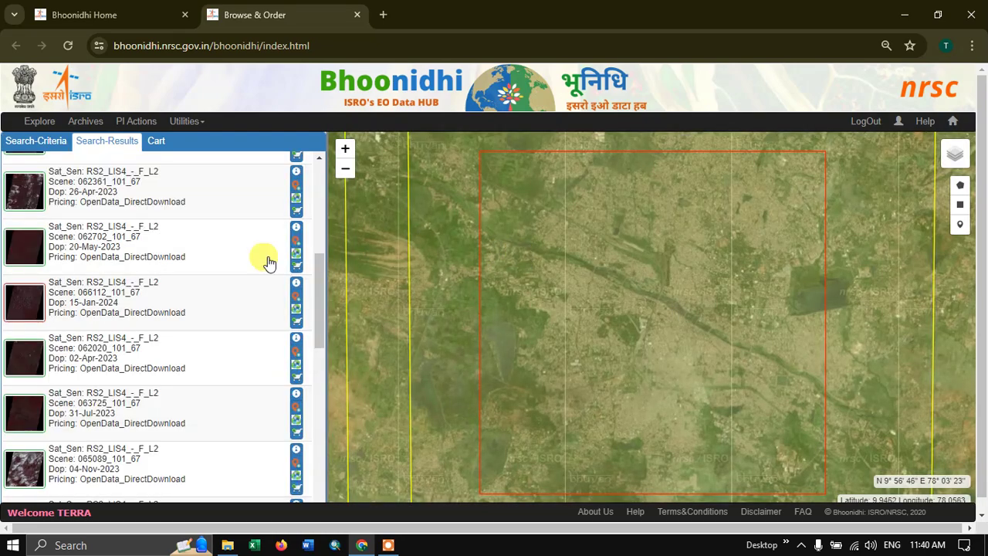
Browse the scenes in the search results, view the full preview image of the 02-Apr-2023 scene and close it
mouse_move(27, 202)
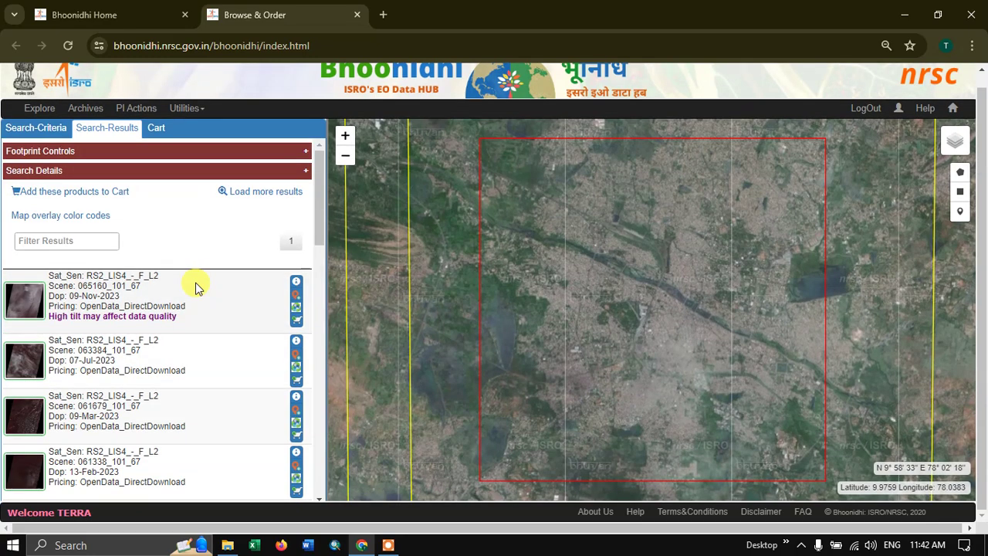
scroll(38, 355, "down", 3)
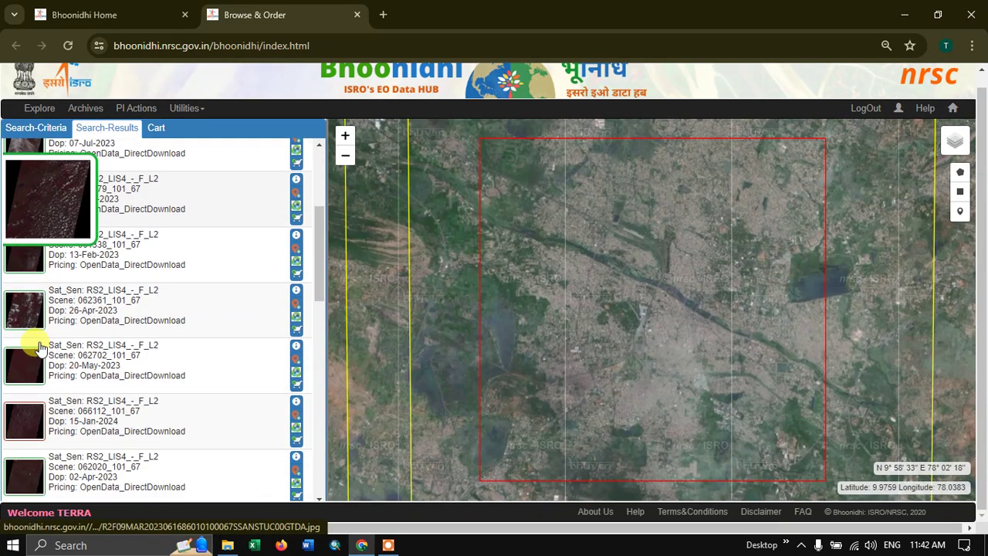
scroll(39, 347, "down", 2)
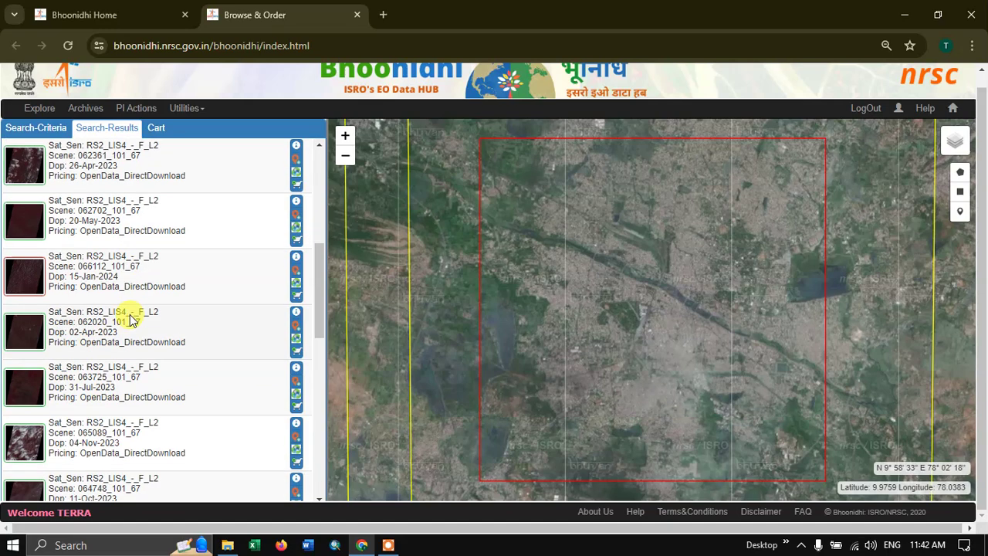
left_click(34, 330)
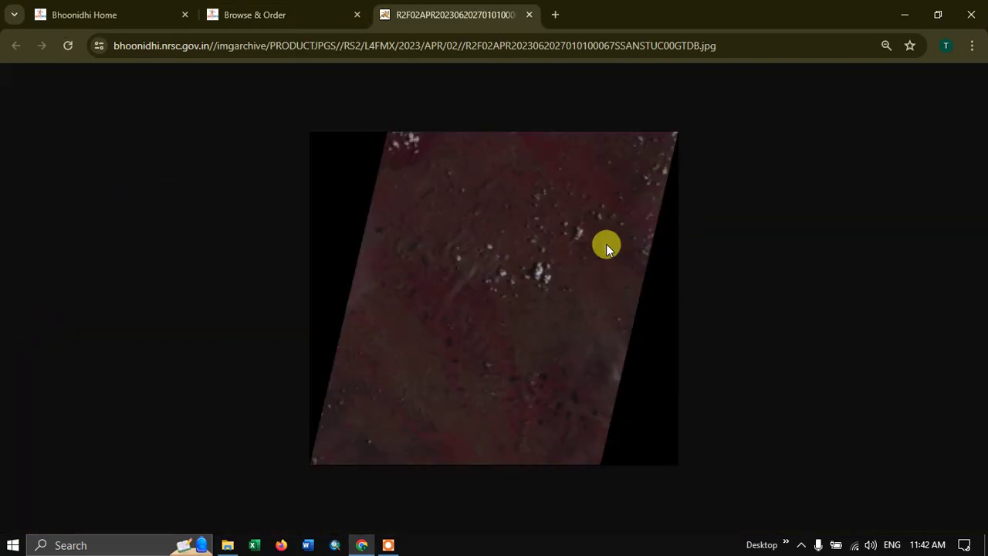
left_click(529, 14)
View the full preview image of the 31-Jul-2023 scene and open its metadata information from the search results
scroll(108, 343, "down", 1)
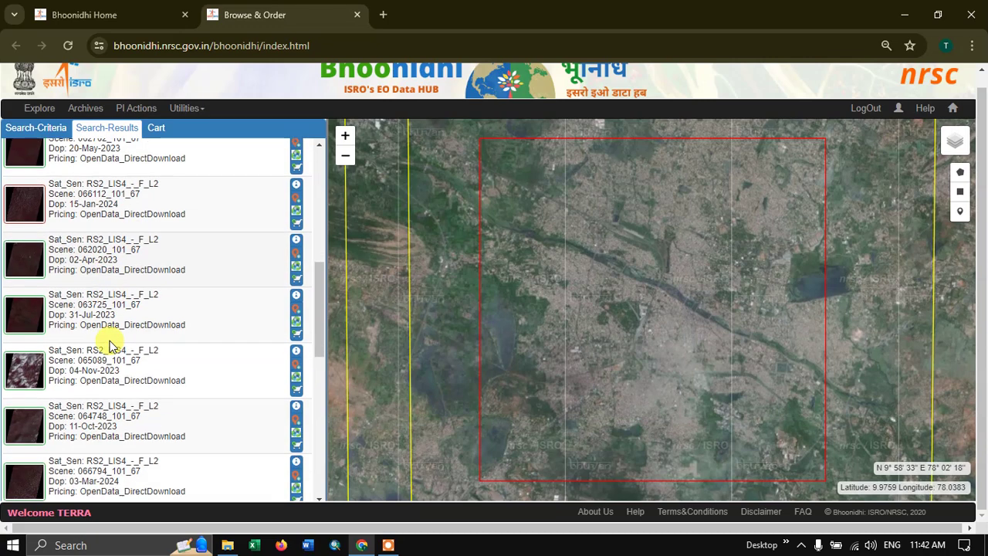
left_click(24, 314)
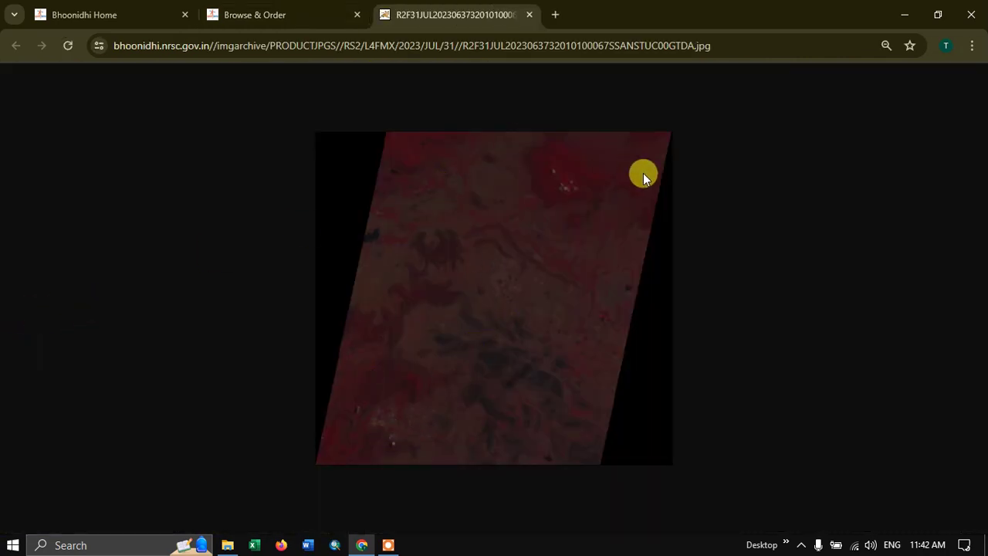
left_click(266, 16)
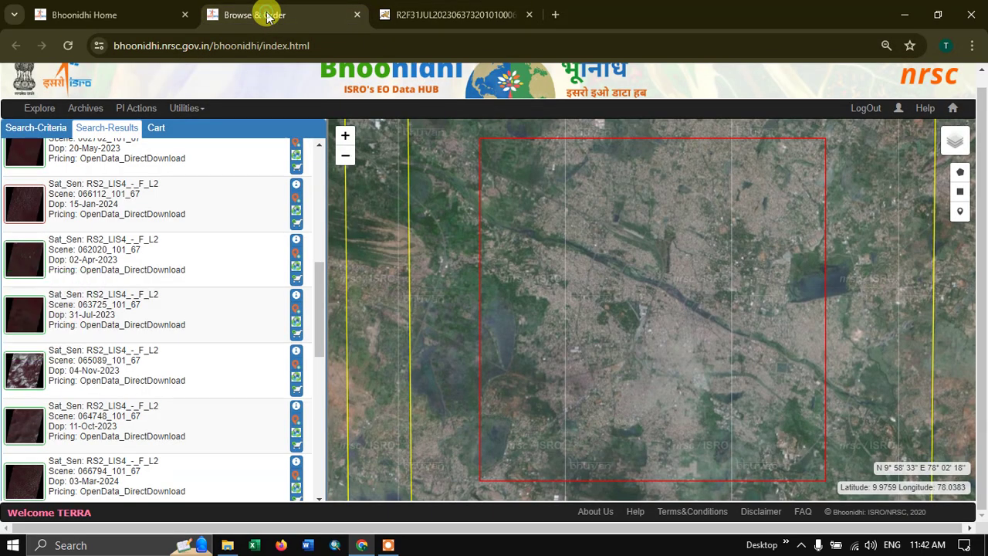
left_click(295, 300)
scroll(355, 338, "down", 5)
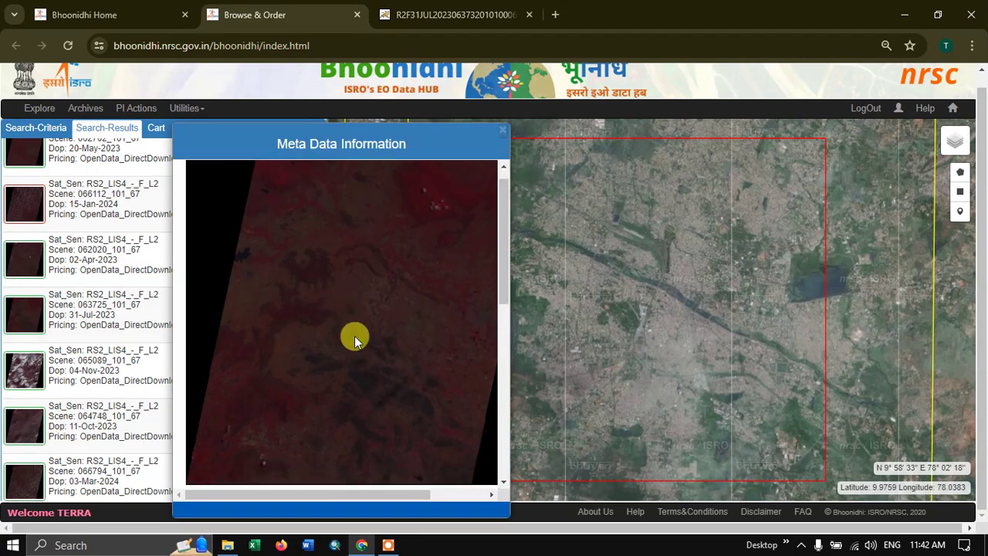
Read through the metadata of the 31-Jul-2023 scene, close it and add that scene to the cart
scroll(378, 347, "down", 1)
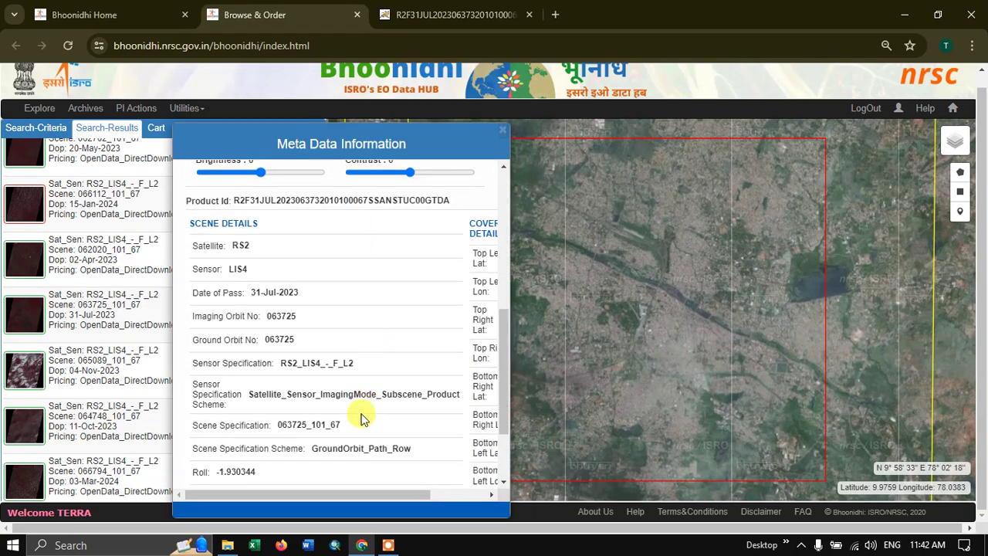
scroll(281, 452, "down", 1)
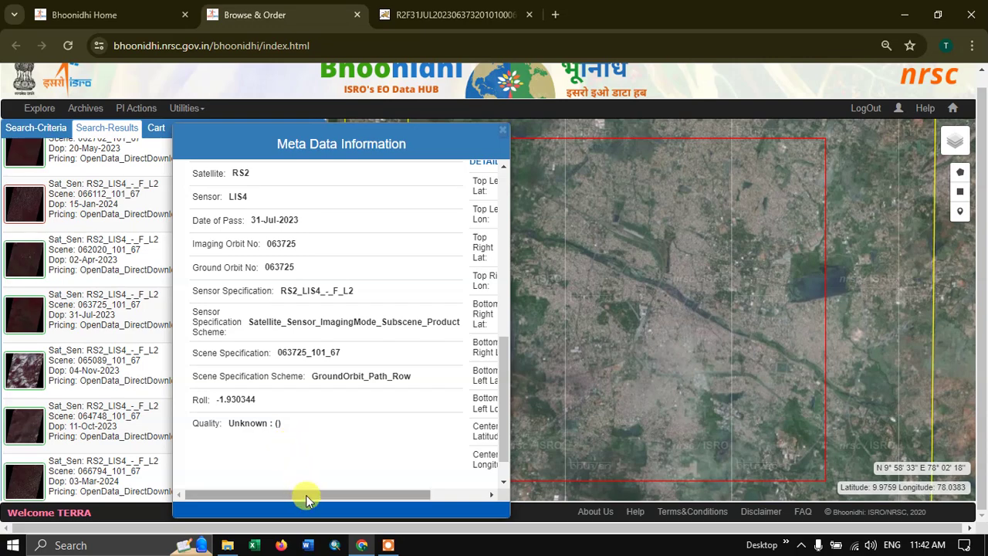
mouse_move(306, 495)
left_mouse_down()
mouse_move(411, 494)
mouse_move(307, 485)
left_mouse_up()
left_click(500, 135)
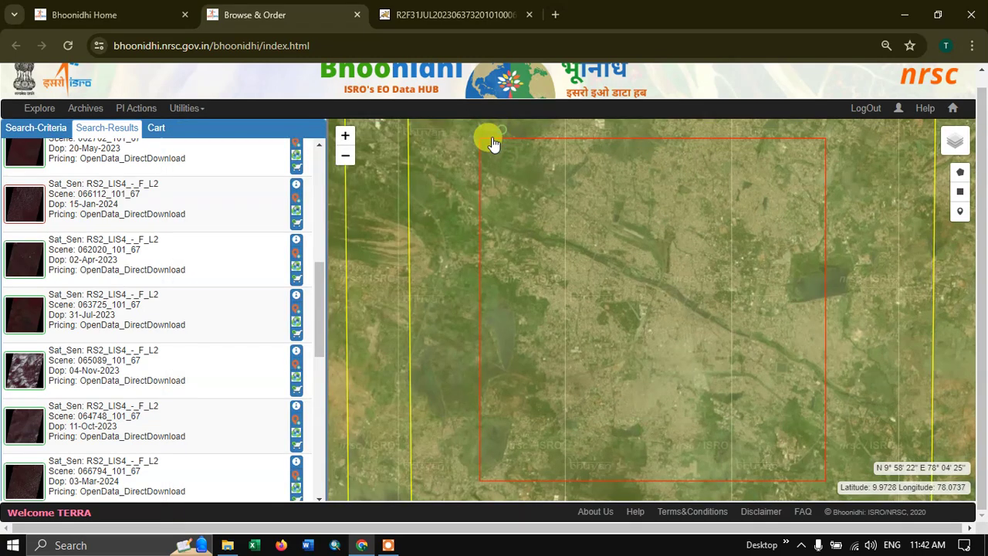
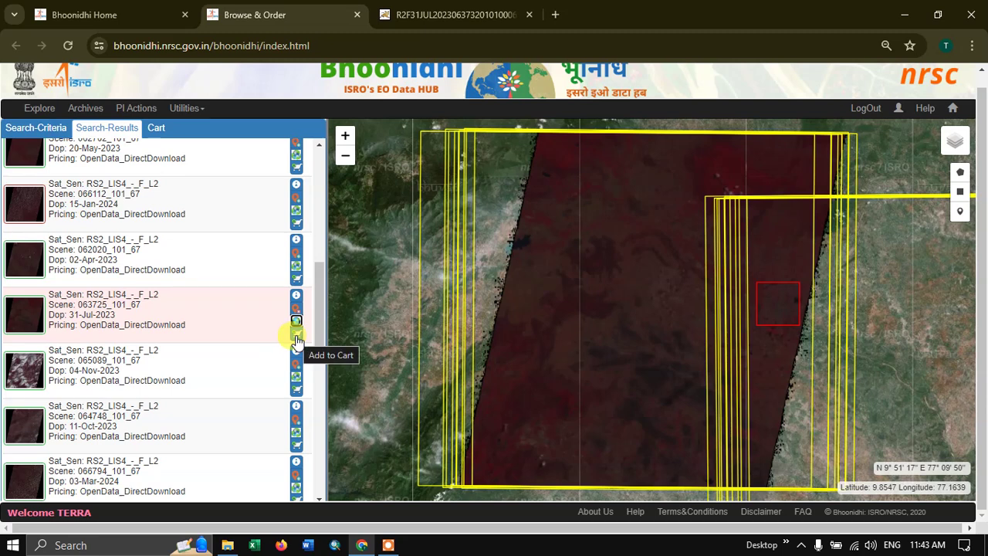
left_click(296, 337)
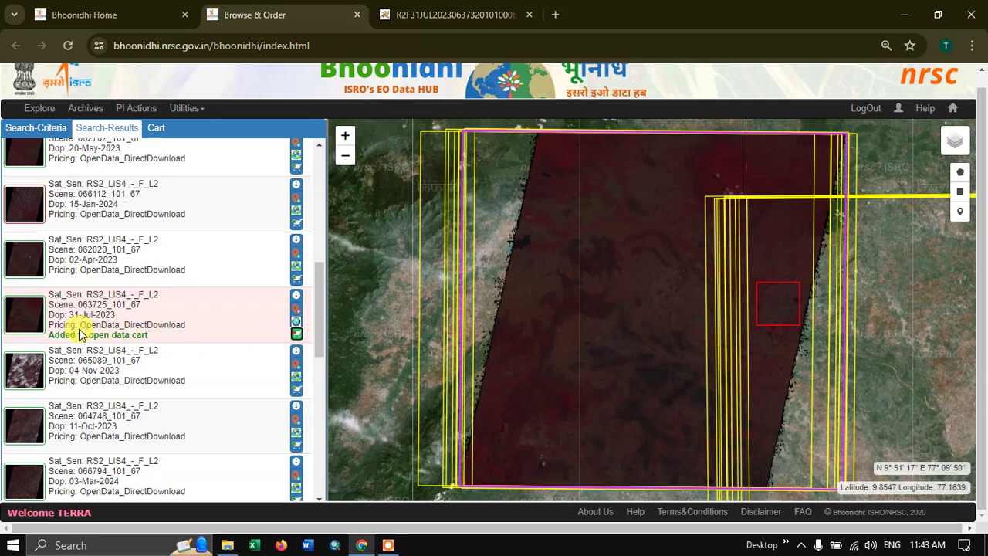
Filter the search results by "jul" and by "2023", and look through the listed scenes
scroll(124, 328, "up", 10)
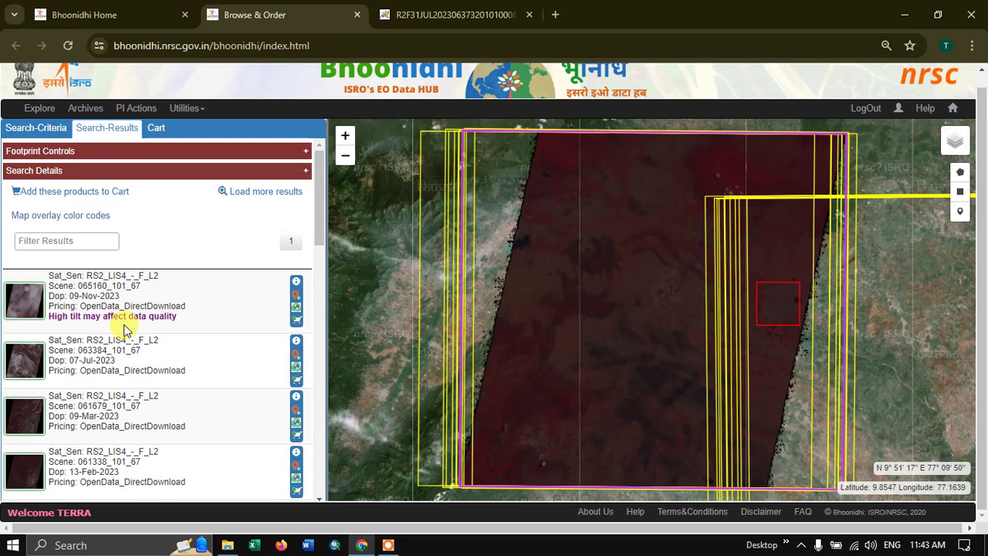
left_click(46, 244)
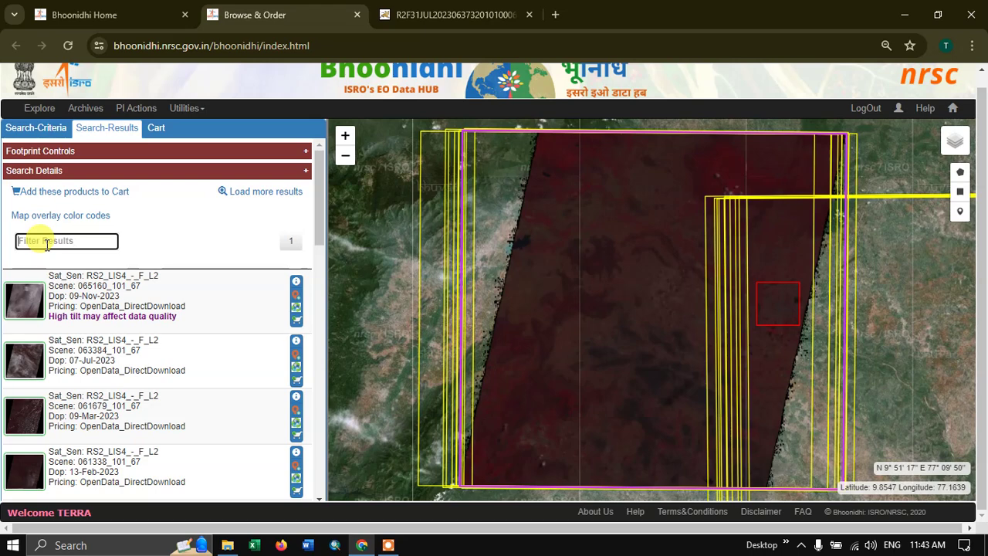
type("jul")
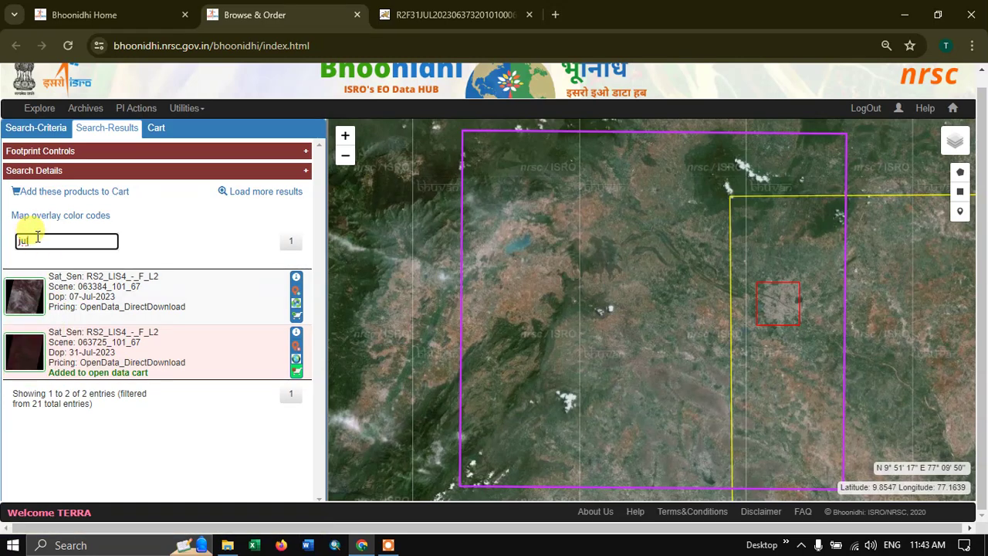
key("BackSpace")
key("BackSpace")
key("BackSpace")
type("20")
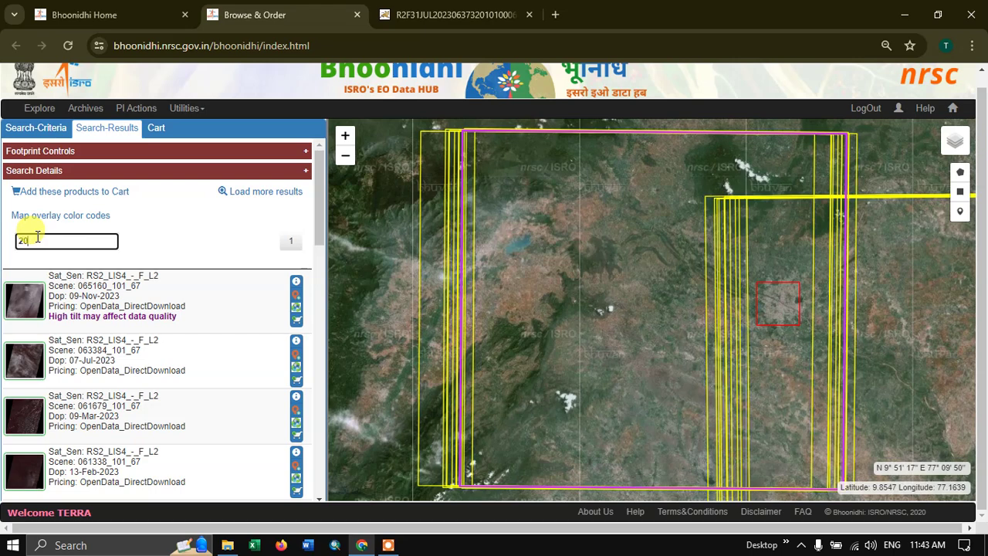
type("23")
scroll(116, 324, "down", 8)
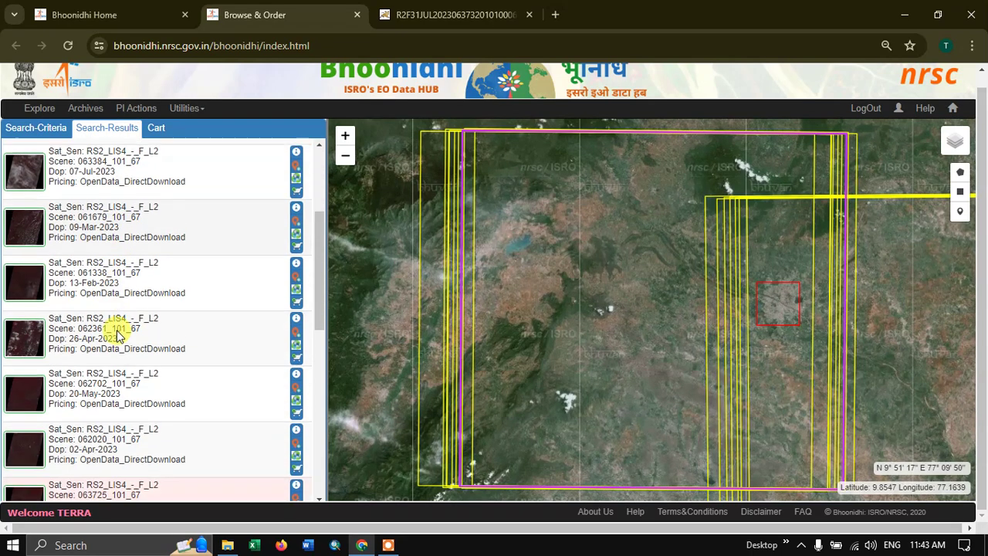
scroll(123, 328, "down", 2)
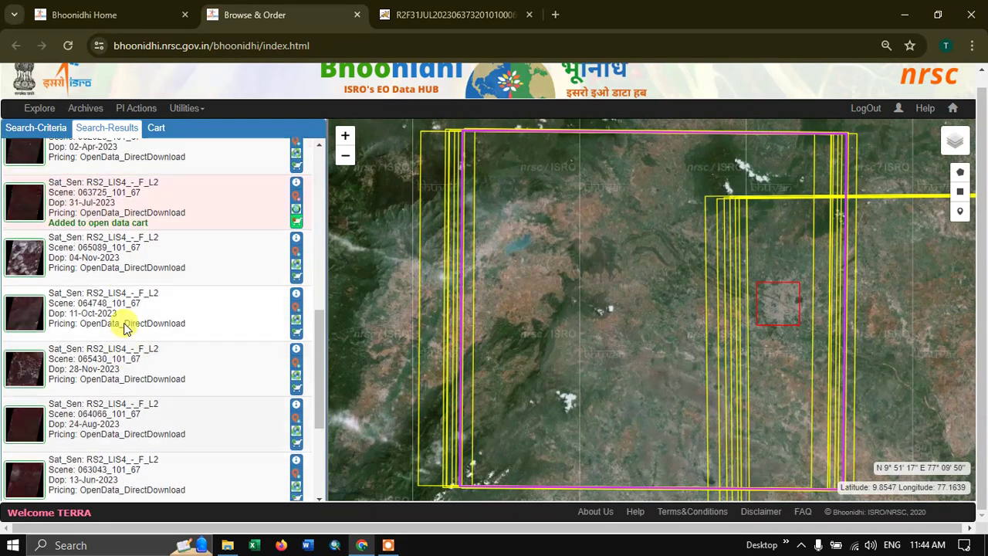
scroll(123, 328, "up", 10)
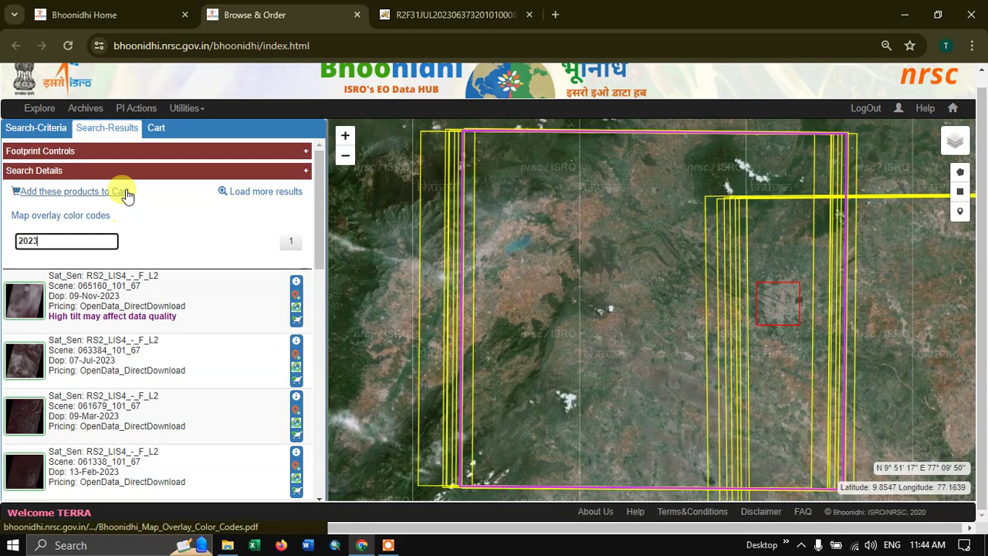
Confirm the open data direct download cart and start downloading the 31-Jul-2023 scene
left_click(154, 131)
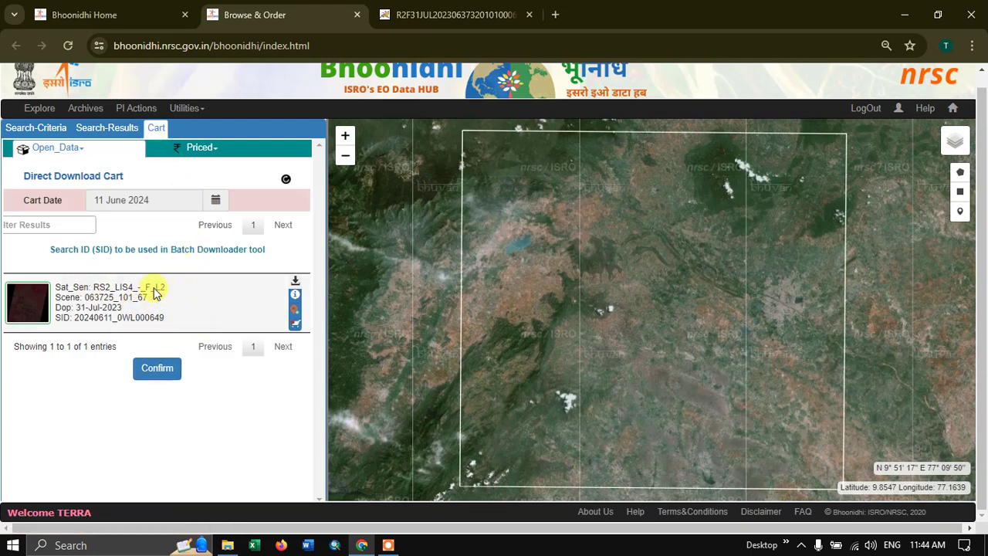
left_click(158, 369)
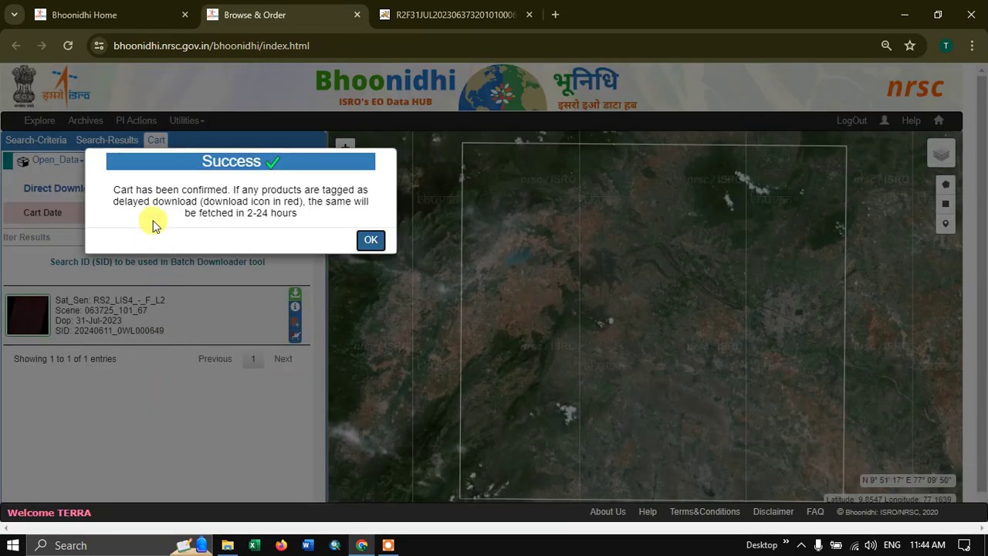
left_click(371, 241)
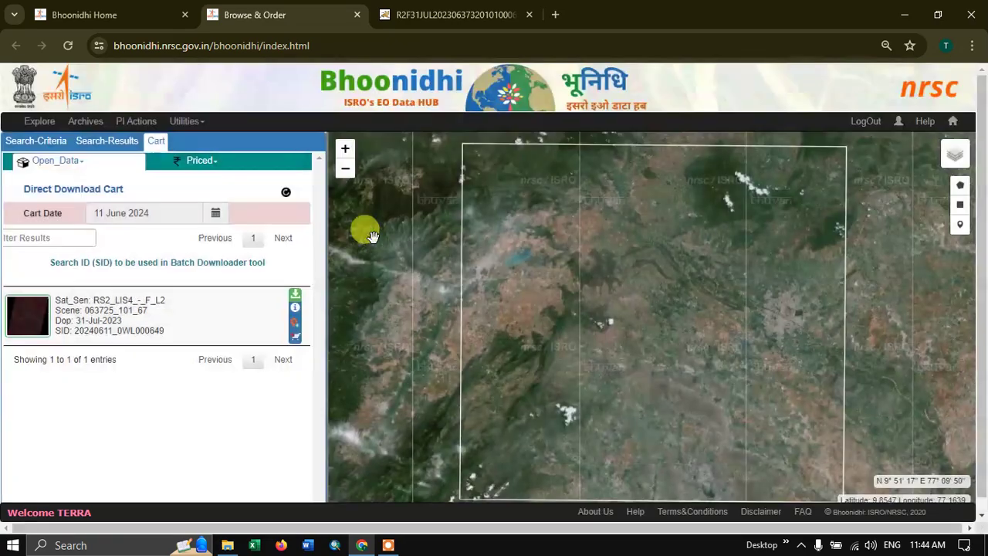
left_click(293, 298)
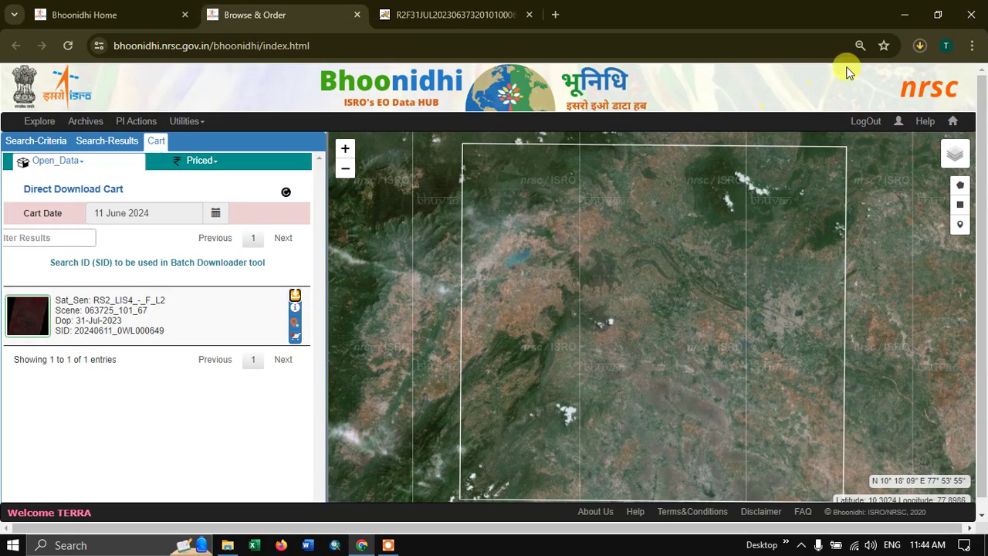
Show the downloaded scene's zip archive in its folder, extract it there and open the extracted folder
left_click(919, 46)
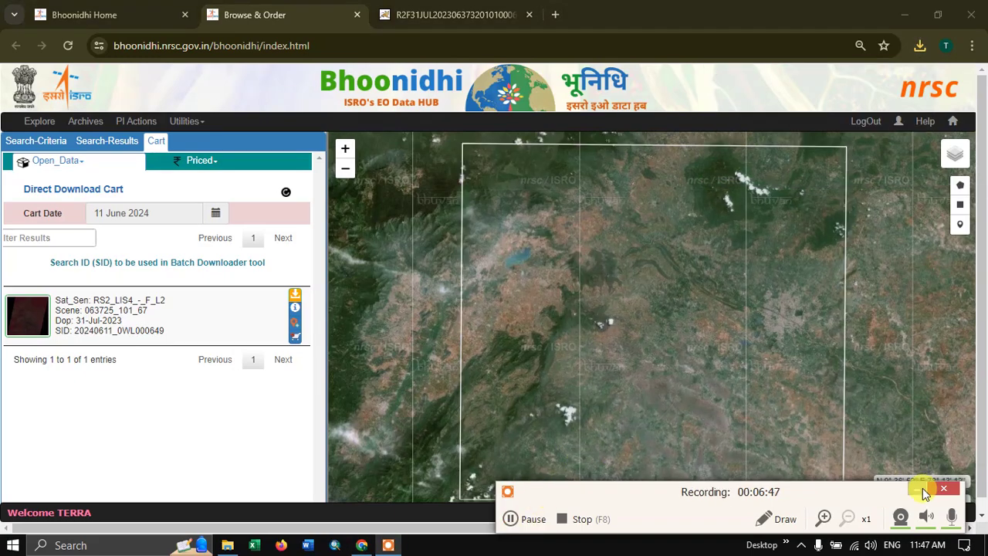
left_click(919, 46)
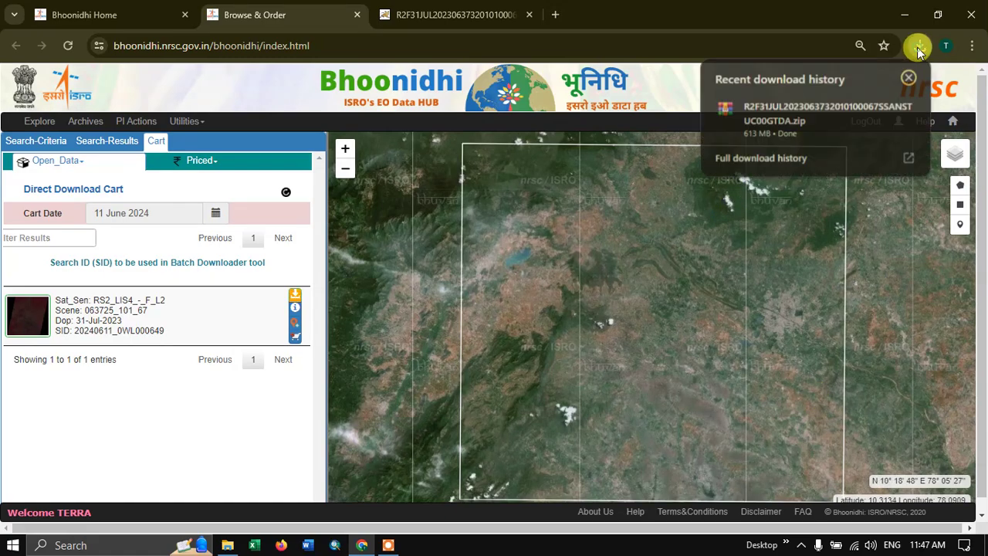
left_click(883, 113)
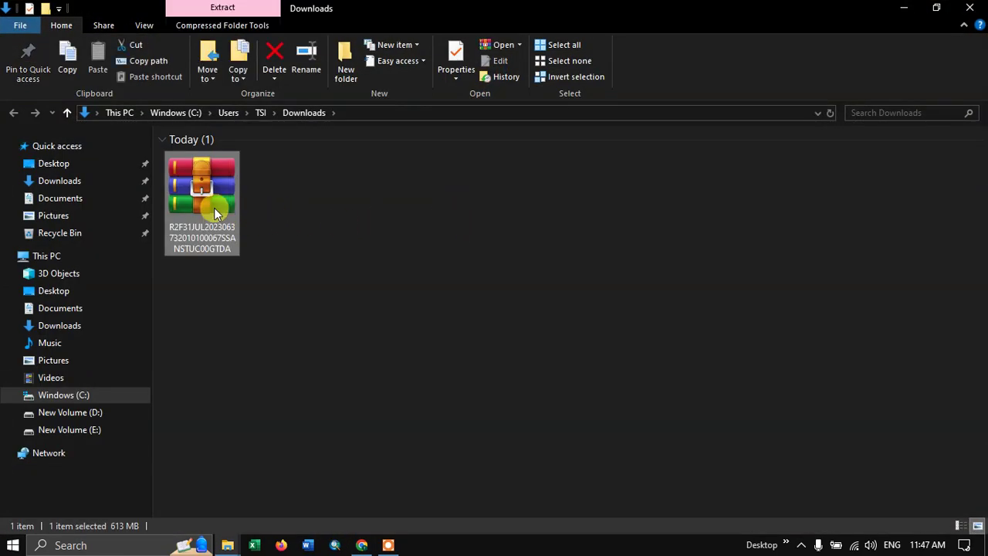
right_click(214, 208)
left_click(262, 258)
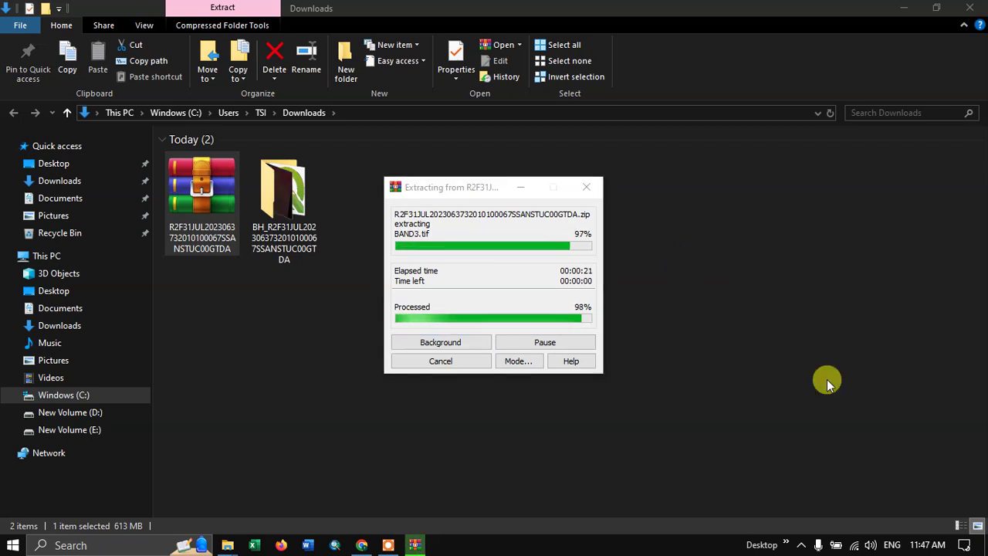
double_click(244, 318)
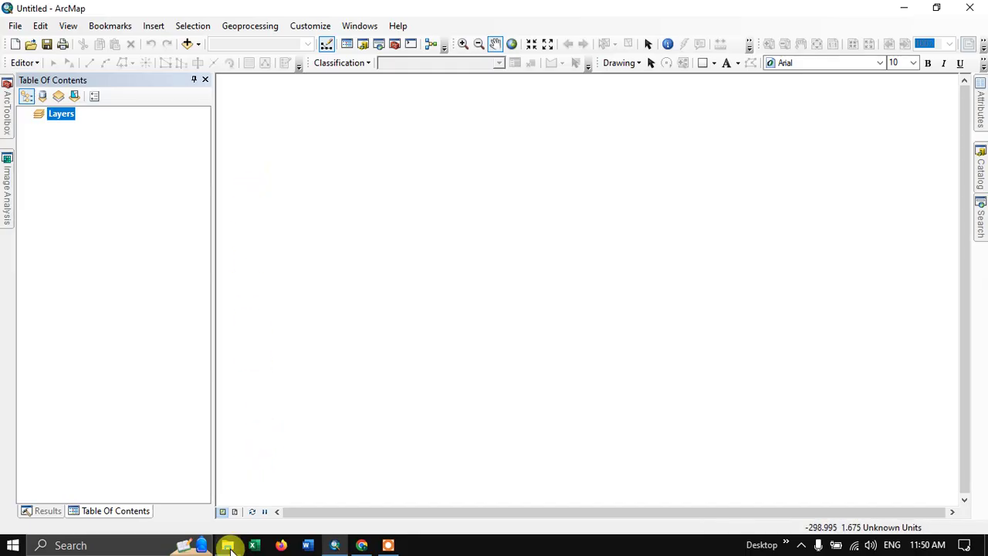
Check the extracted files, switch to ArcMap and add BAND2.tif, BAND3.tif and BAND4.tif to the map
mouse_move(229, 540)
left_click(292, 477)
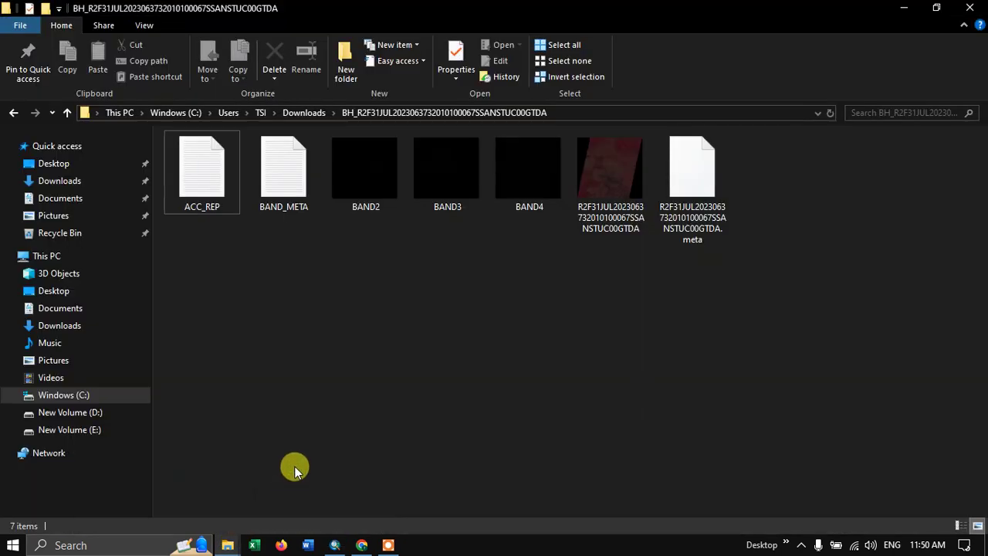
left_click(334, 543)
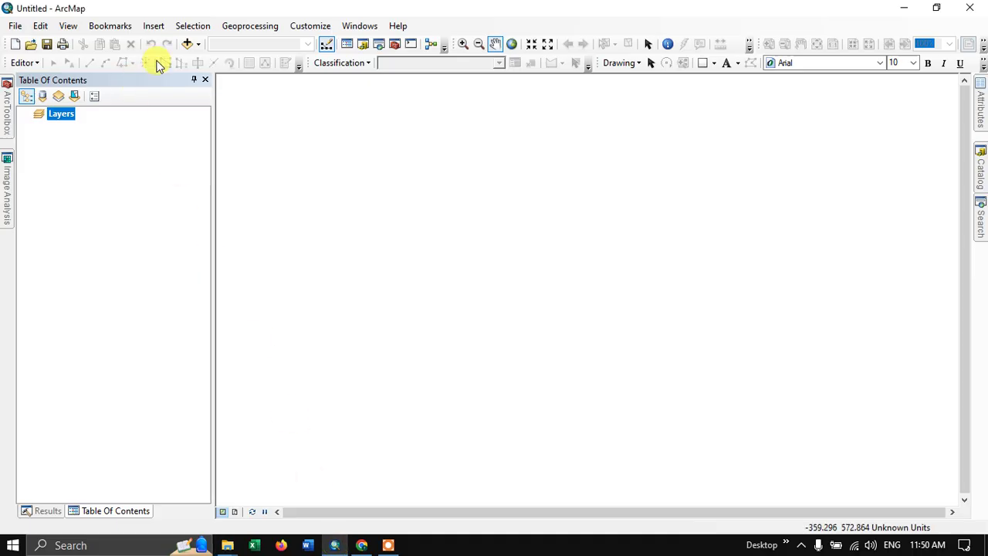
left_click(187, 44)
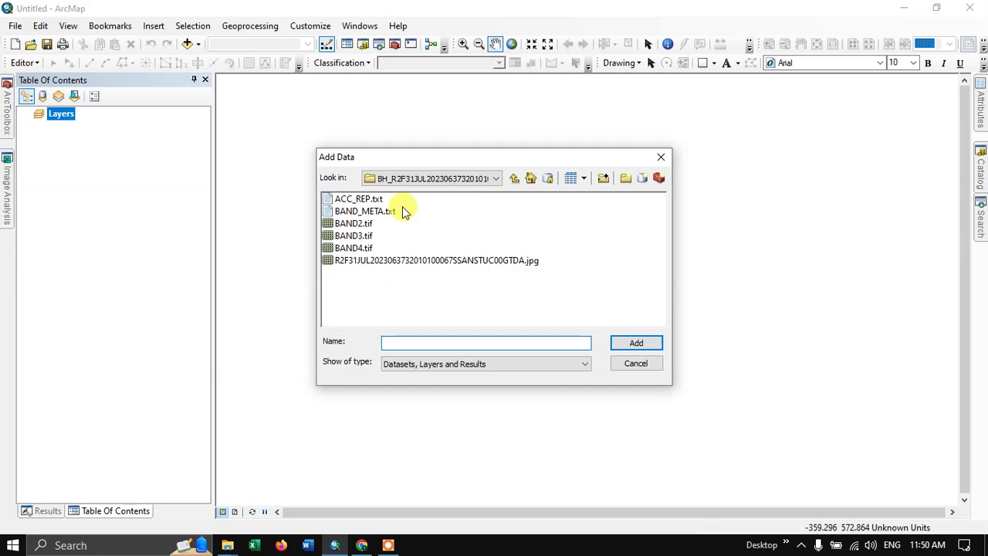
left_click(351, 247, "shift")
left_click(634, 342)
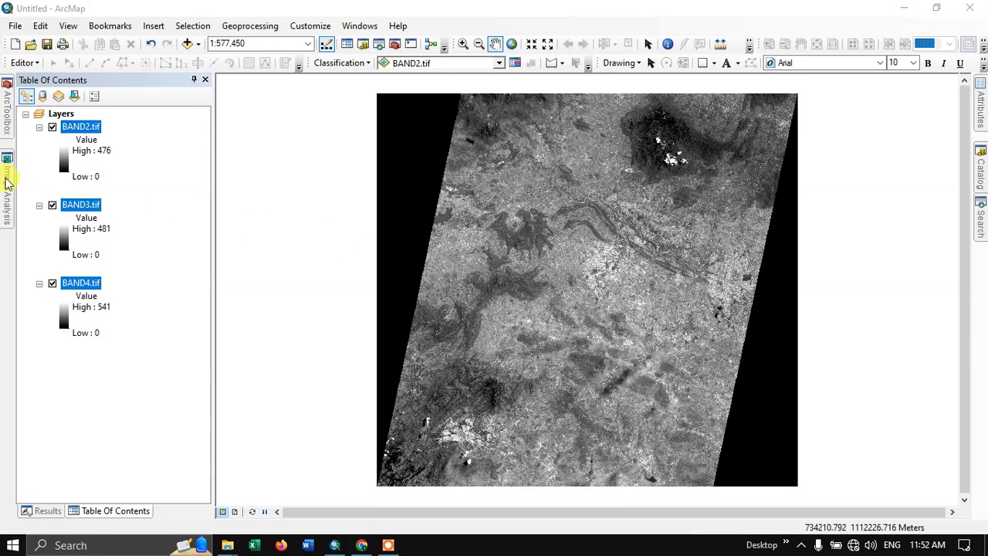
Combine BAND2.tif, BAND3.tif and BAND4.tif into a composite image with Image Analysis and return to the layer list
left_click(7, 182)
left_click(51, 112)
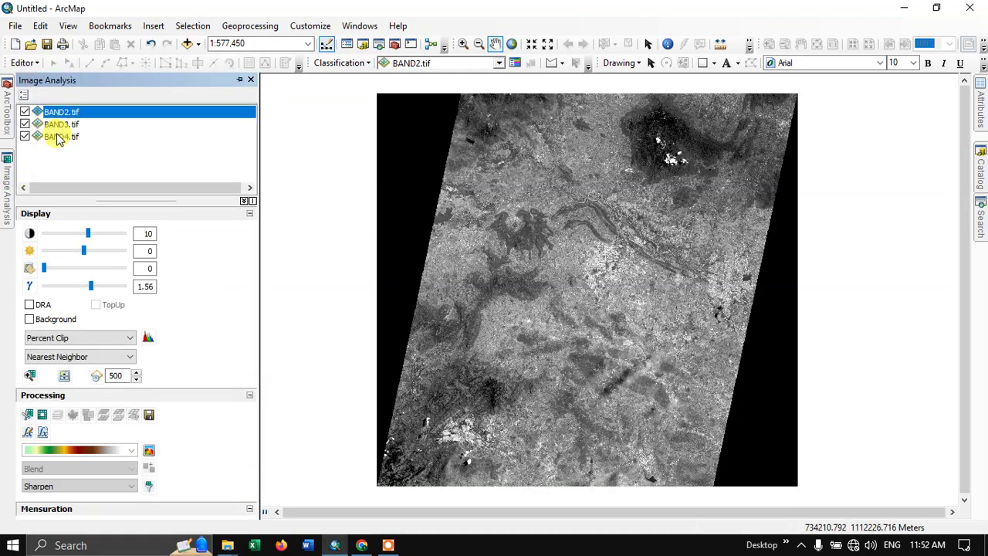
left_click(57, 137, "shift")
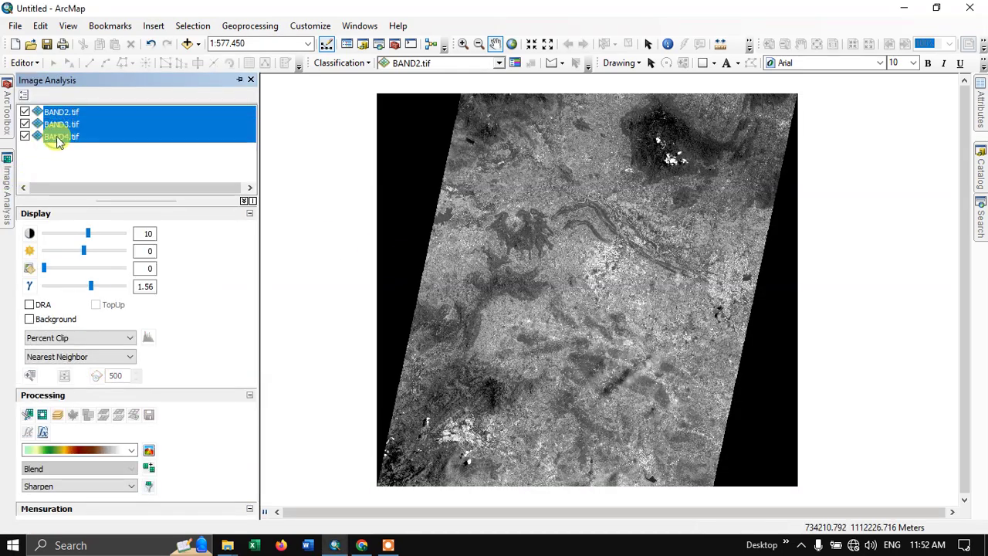
left_click(56, 417)
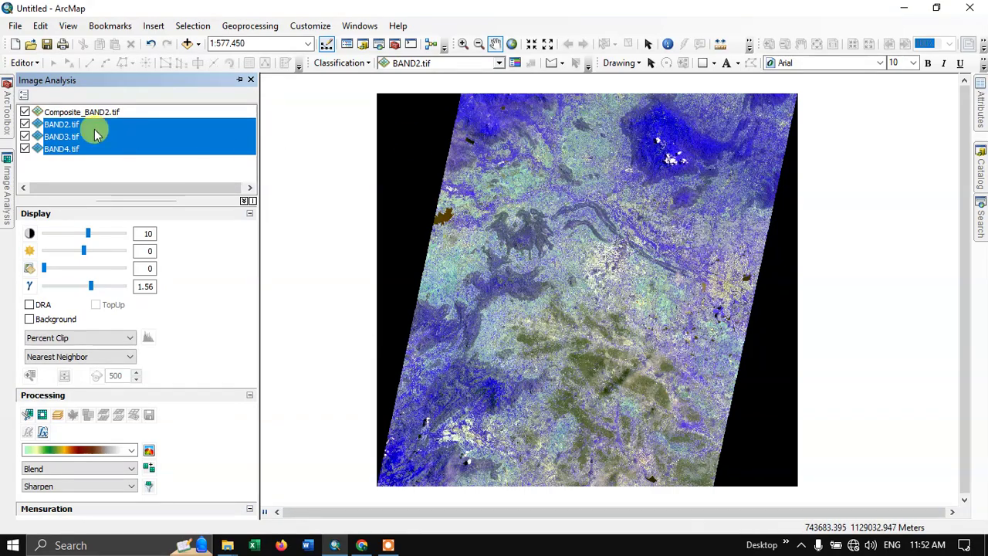
left_click(242, 81)
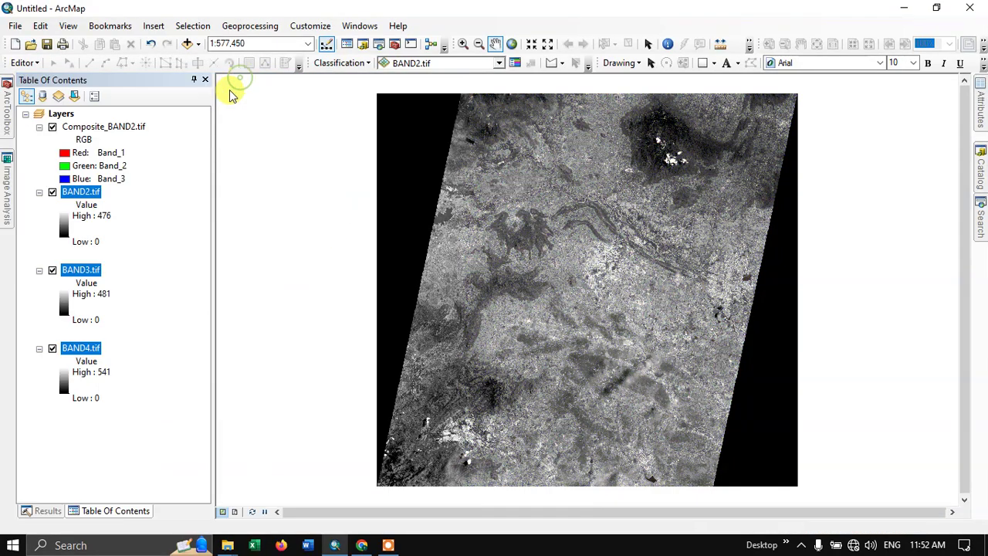
Assign Band_3 to red and Band_1 to blue in the composite image, keeping Band_2 for green
left_click(68, 152)
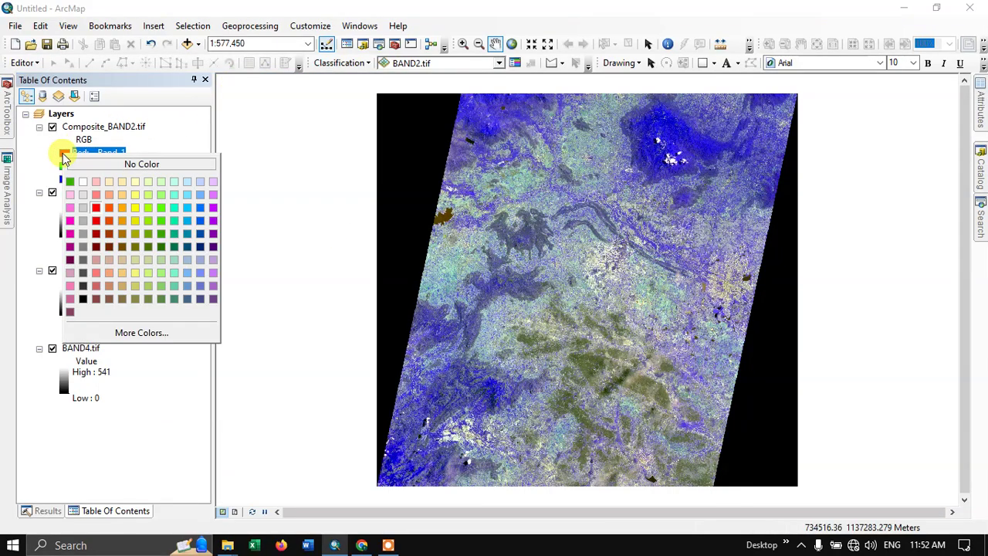
left_click(62, 149)
left_click(66, 154)
left_click(73, 212)
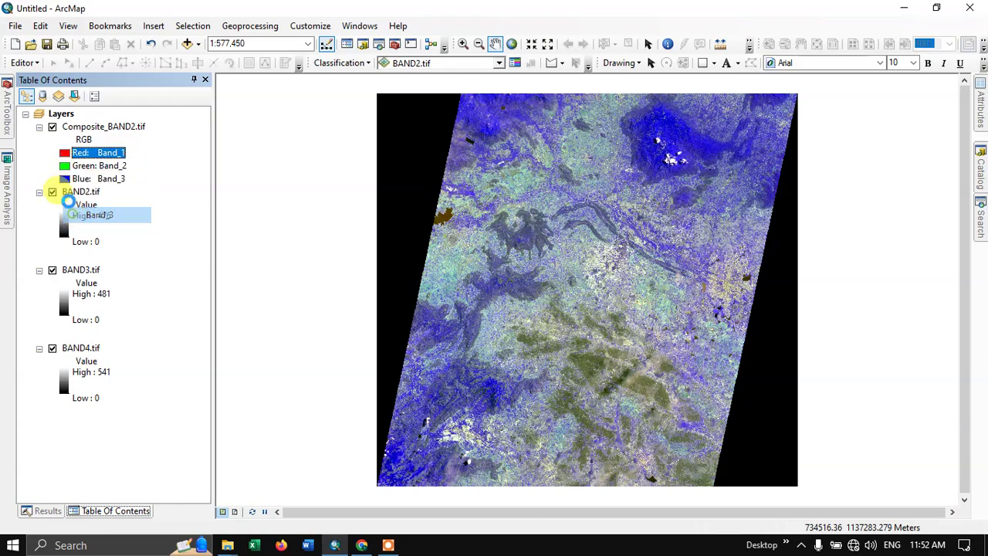
left_click(64, 166)
left_click(59, 156)
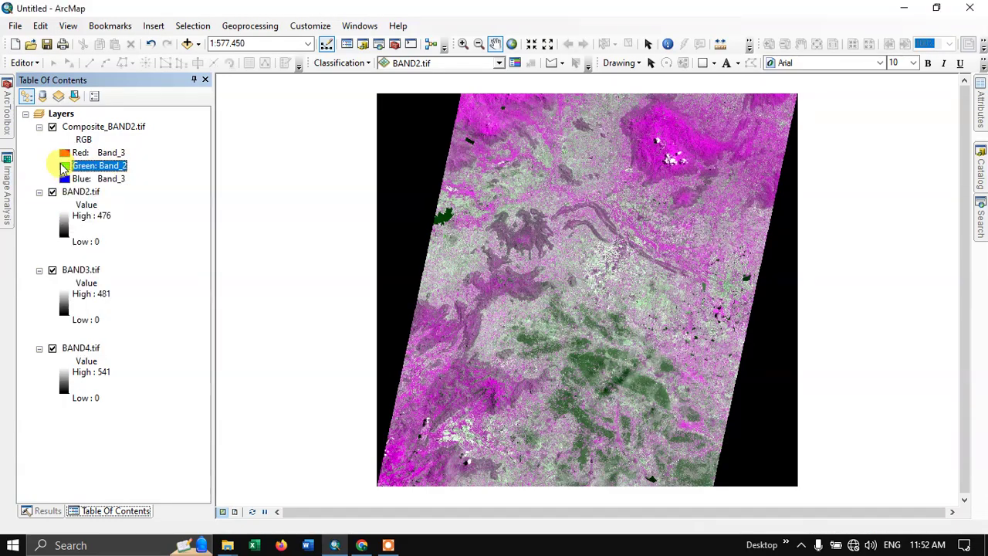
left_click(67, 165)
left_click(51, 158)
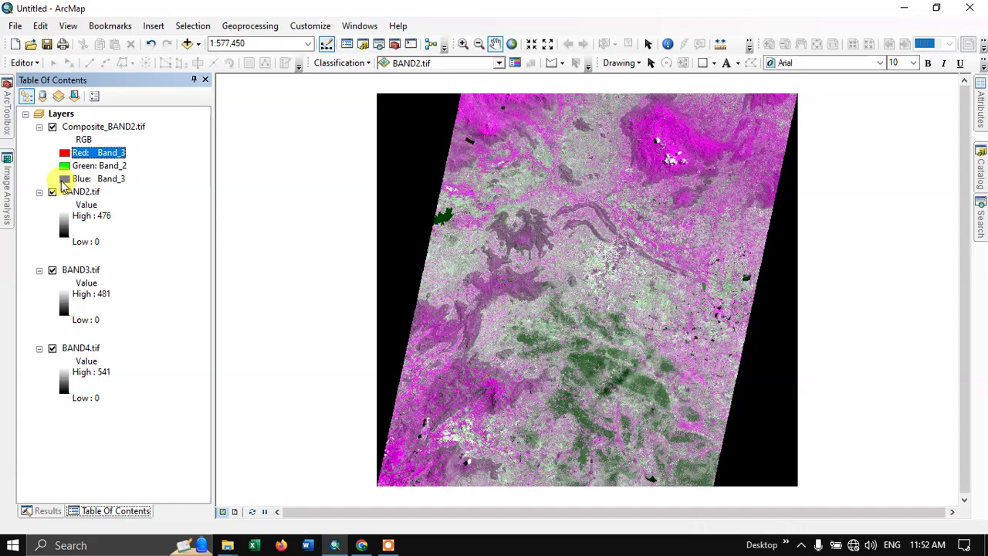
left_click(66, 179)
left_click(70, 206)
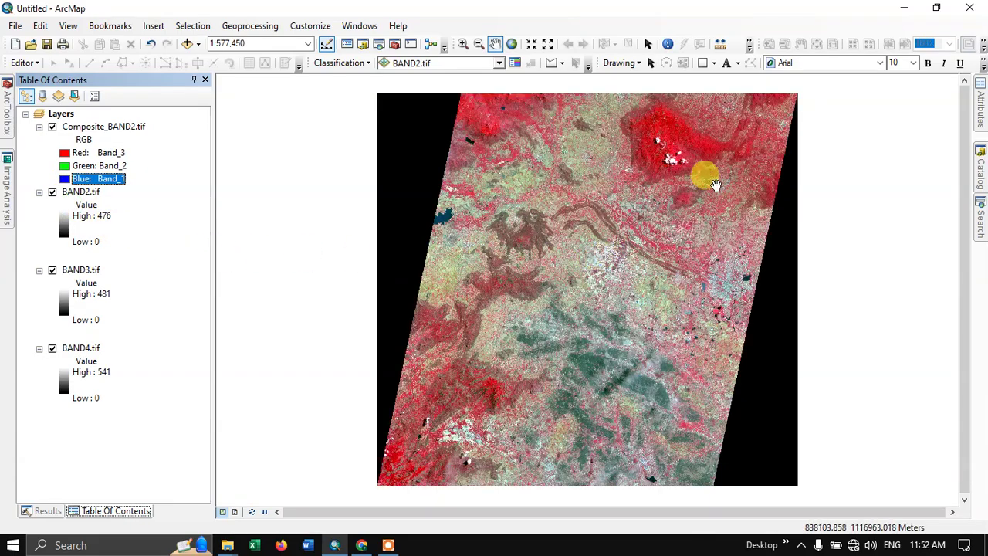
scroll(672, 276, "up", 1)
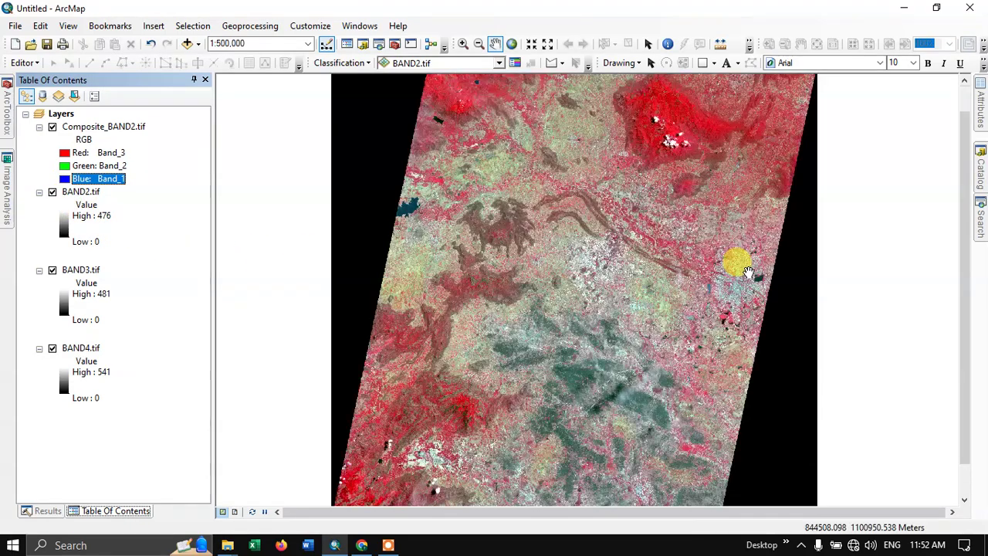
Examine the false-colour composite up close around the city and river near the scene's eastern edge, then across the wider scene
scroll(750, 278, "down", 1)
scroll(754, 281, "up", 4)
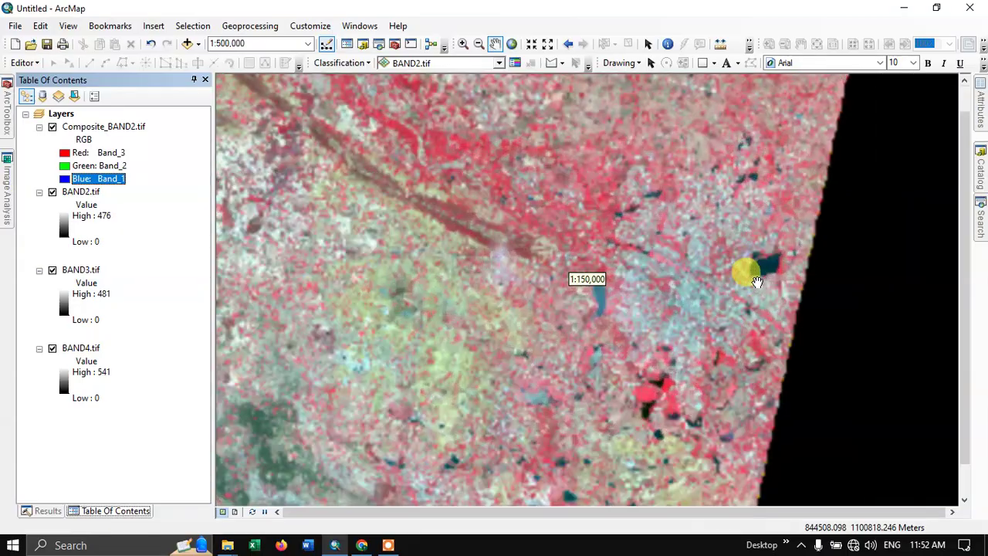
scroll(713, 268, "up", 4)
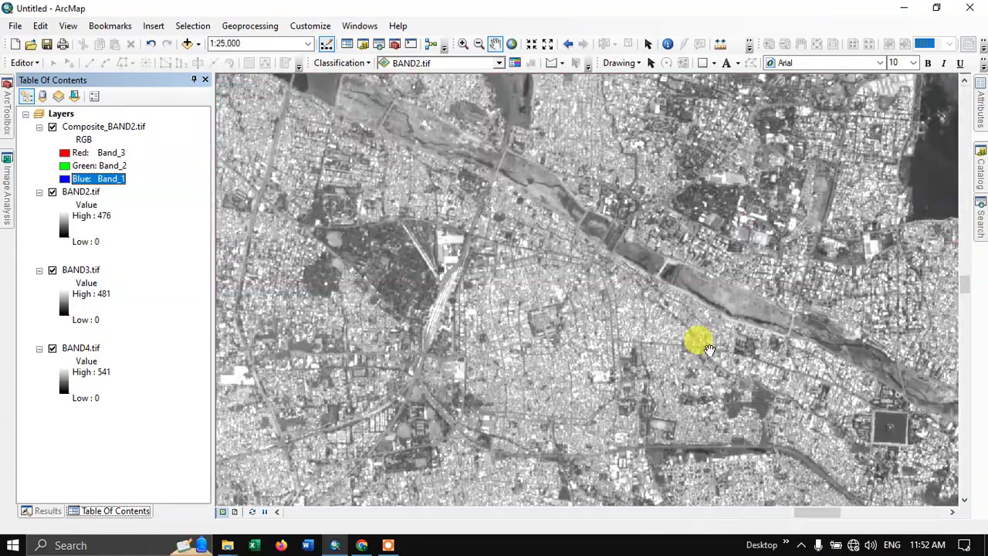
scroll(642, 344, "up", 1)
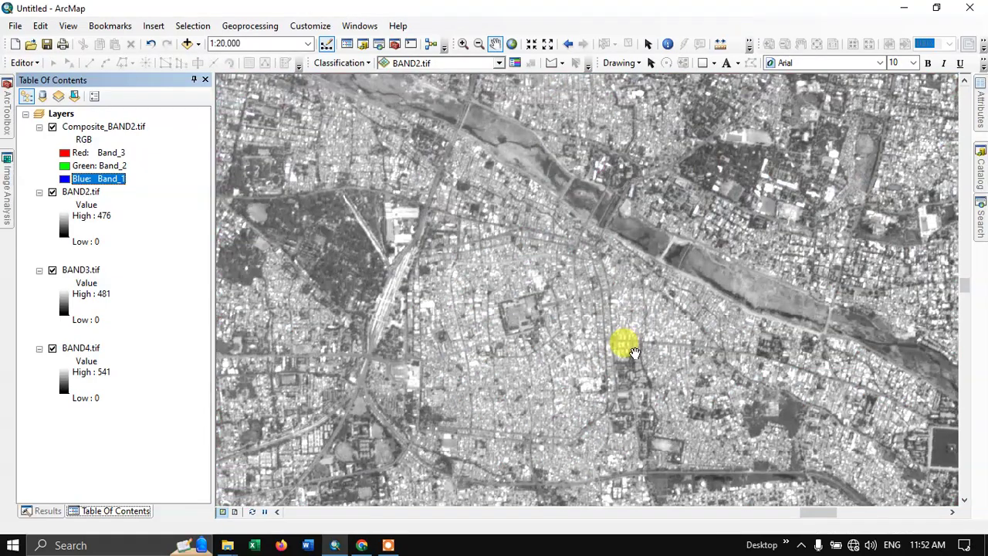
scroll(639, 347, "down", 5)
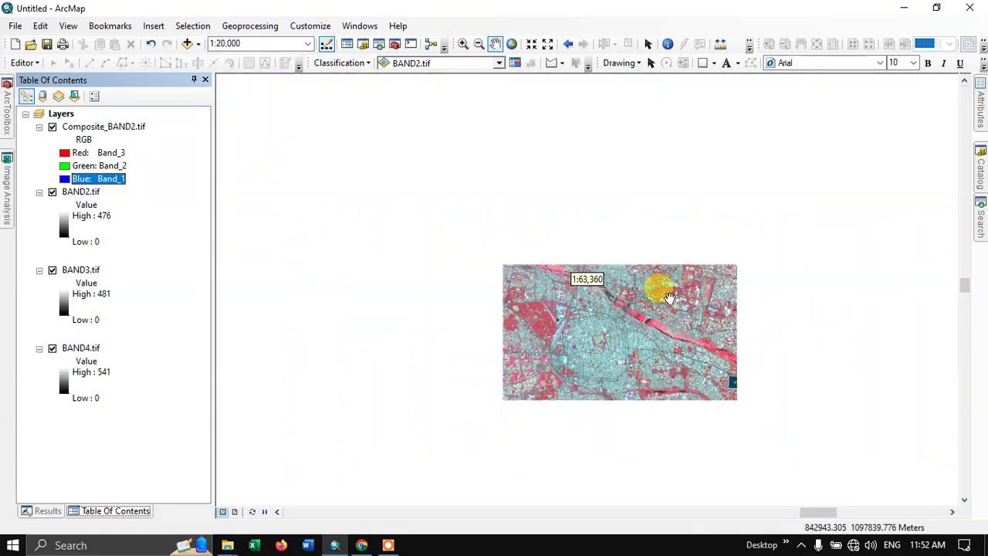
scroll(669, 266, "down", 4)
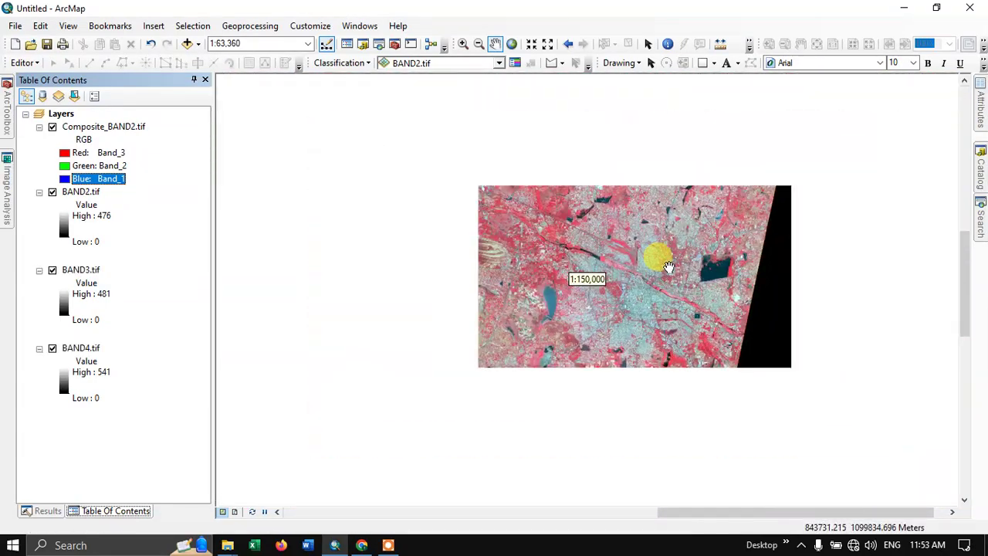
scroll(669, 267, "down", 3)
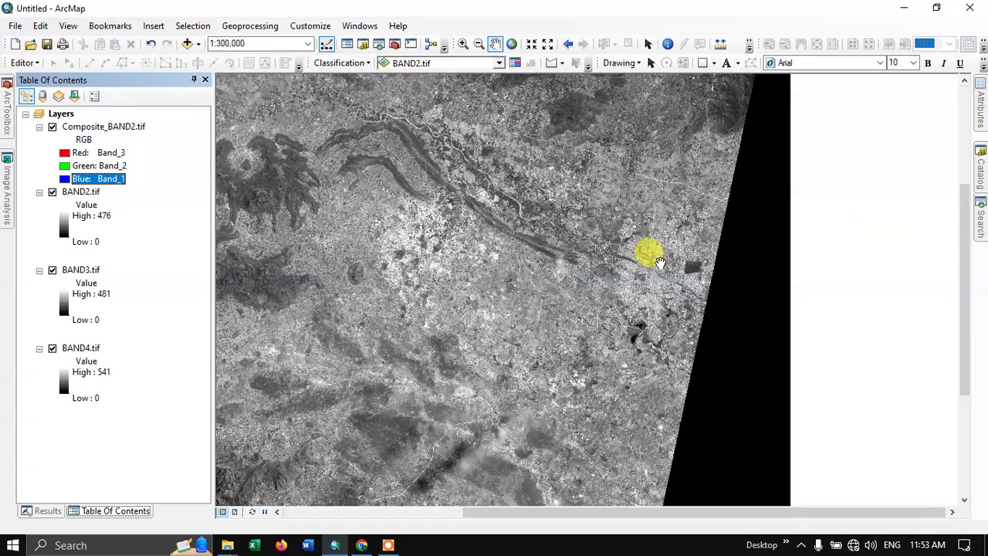
left_click_drag(606, 249, 743, 247)
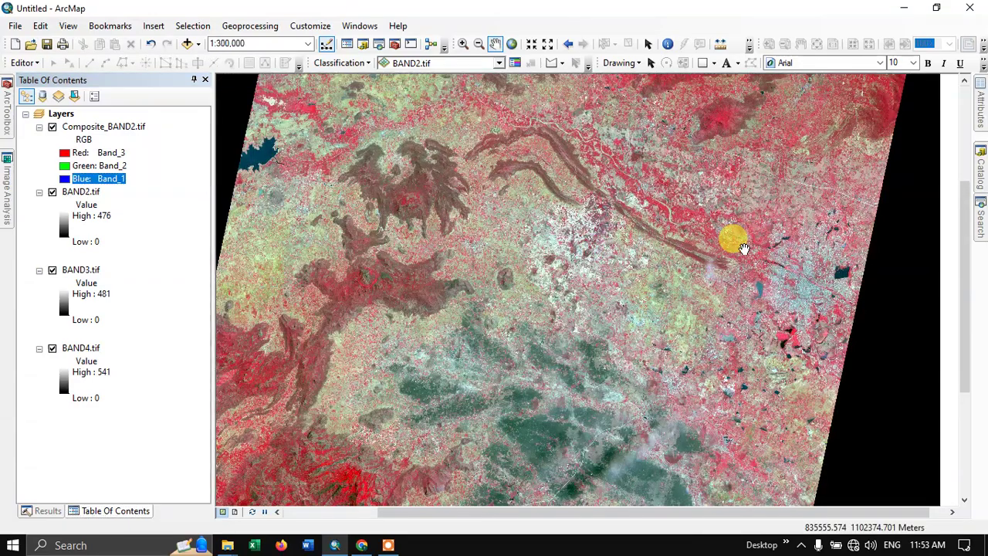